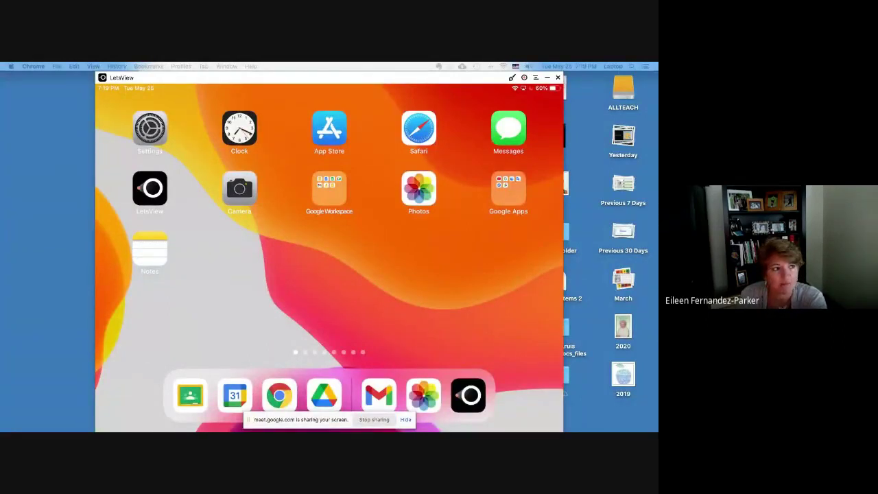
# Step: Dismiss the Meet screen-sharing notice so the mirrored iPad's Google Classroom is visible
pyautogui.click(406, 420)
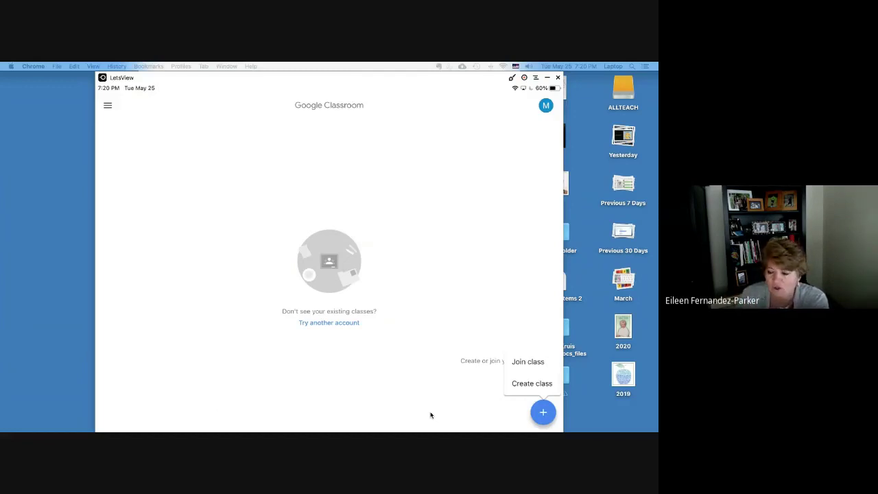
# Step: Open the Join class form and bring the Chrome window showing the class code into view
pyautogui.click(431, 415)
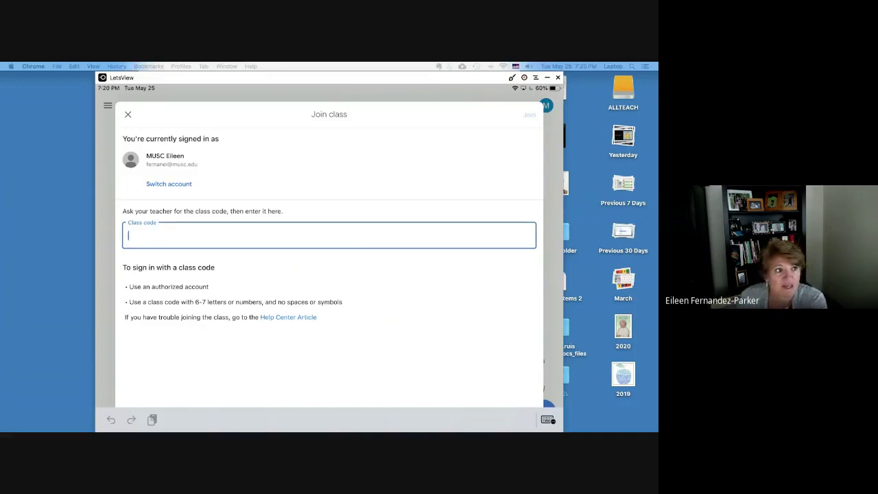
pyautogui.moveTo(2, 147); pyautogui.dragTo(563, 146)
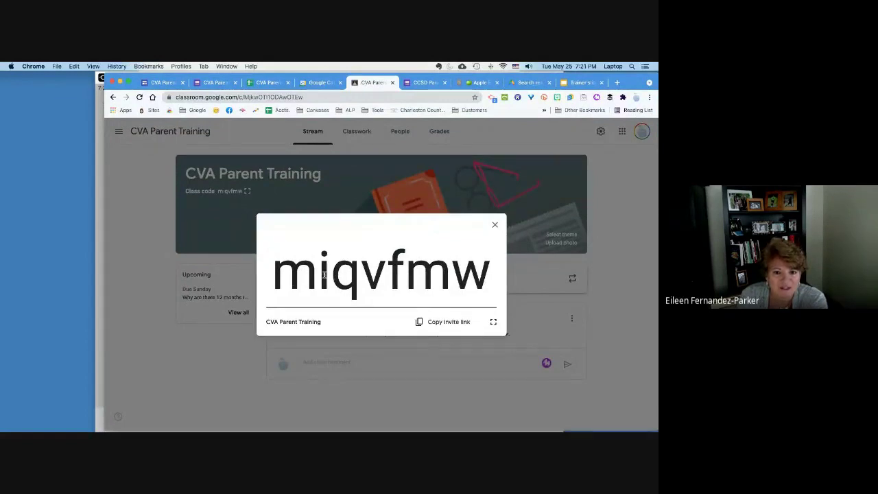
# Step: Select the enlarged class code, move Chrome left, and bring the iPad's join form forward
pyautogui.moveTo(274, 275); pyautogui.dragTo(480, 275)
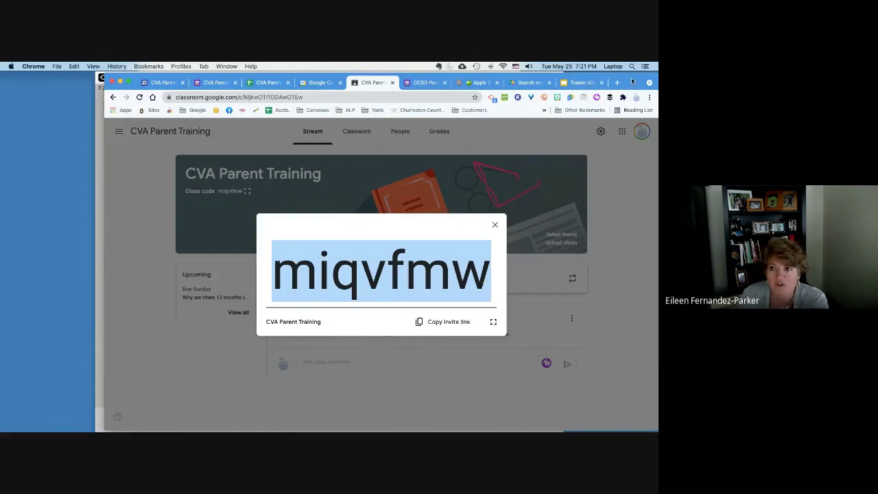
pyautogui.moveTo(632, 81); pyautogui.dragTo(343, 82)
pyautogui.click(414, 82)
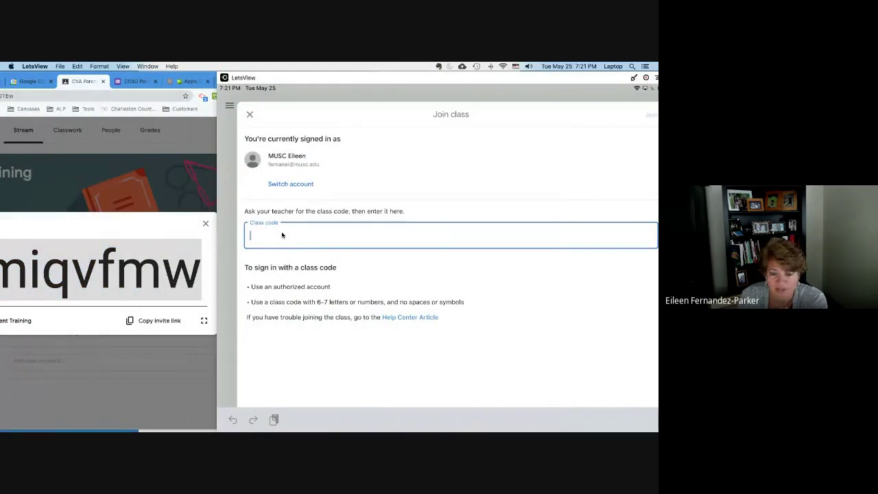
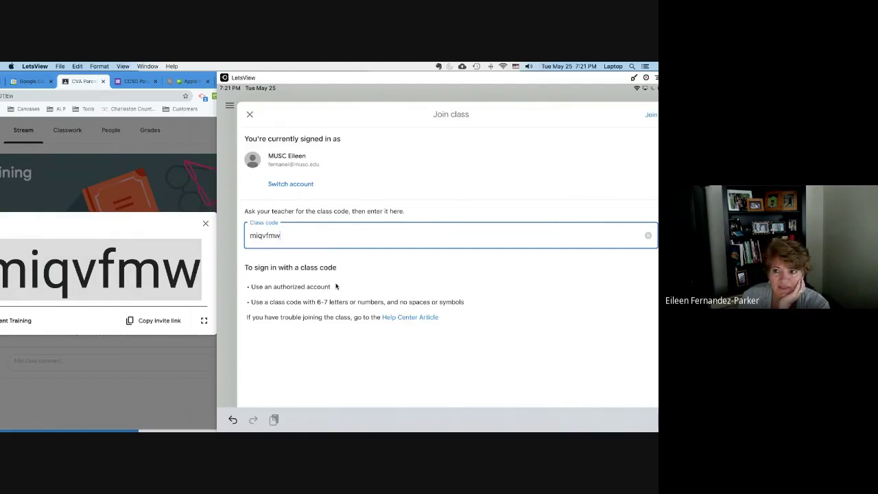
# Step: Enter the CVA Parent Training seven-letter code in the Class code field and shift LetsView left
pyautogui.moveTo(509, 81); pyautogui.dragTo(444, 67)
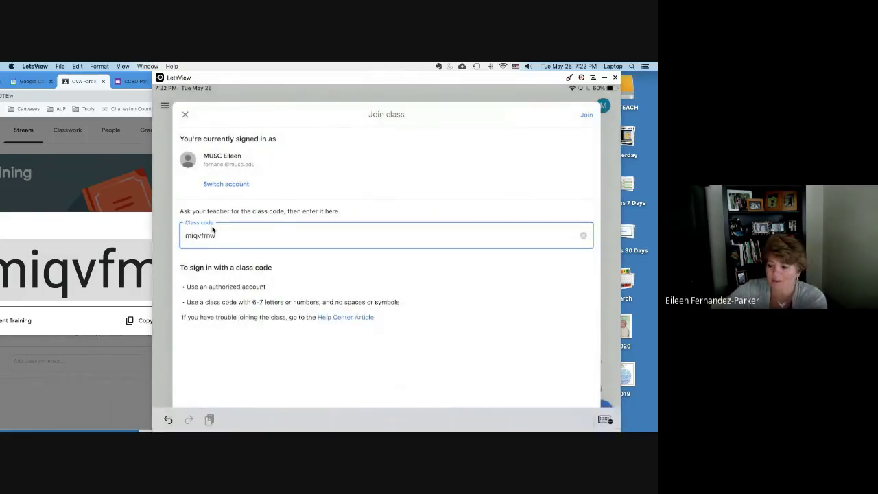
# Step: Submit the class code to join CVA Parent Training
pyautogui.press('Return')
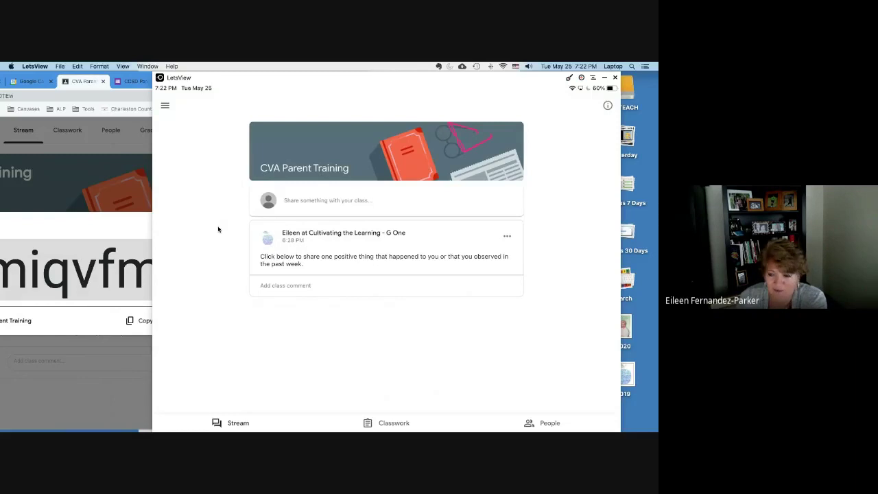
# Step: Bring Chrome forward and minimise it to reveal the iPad's class page
pyautogui.click(114, 172)
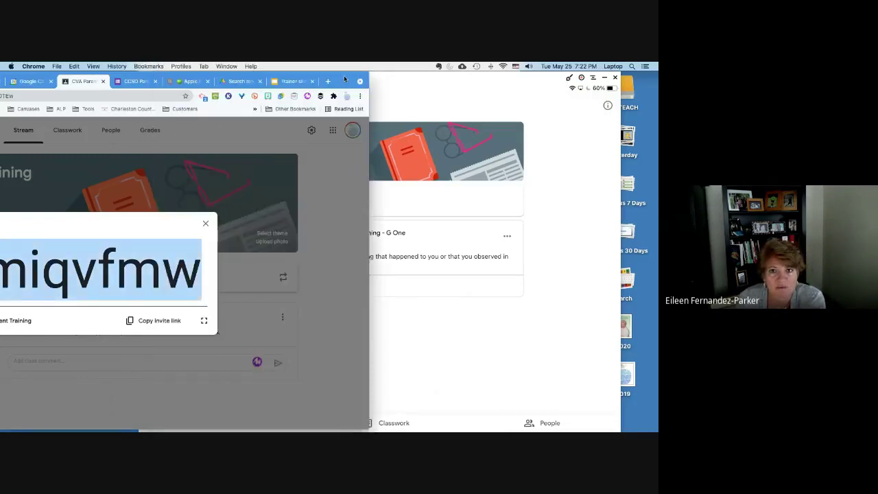
pyautogui.doubleClick(333, 76)
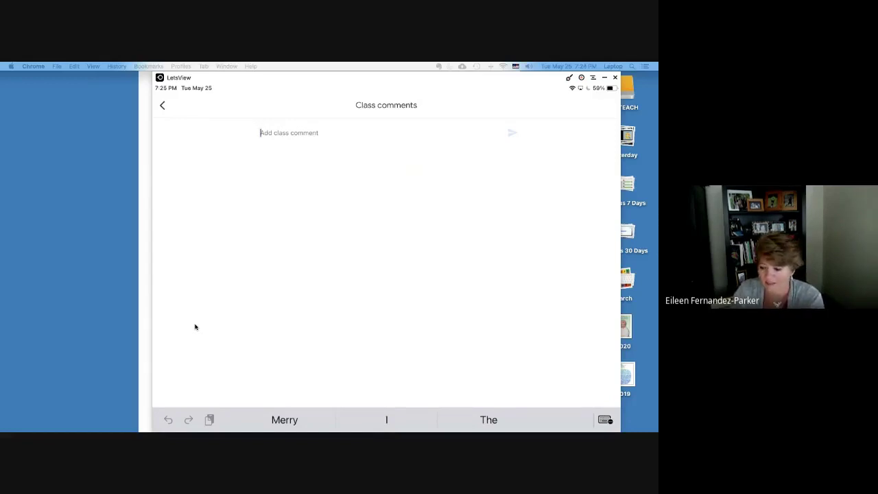
# Step: Write the class comment 'I saw and heard a baby laughing, and it make me smile.'
pyautogui.write('I was a')
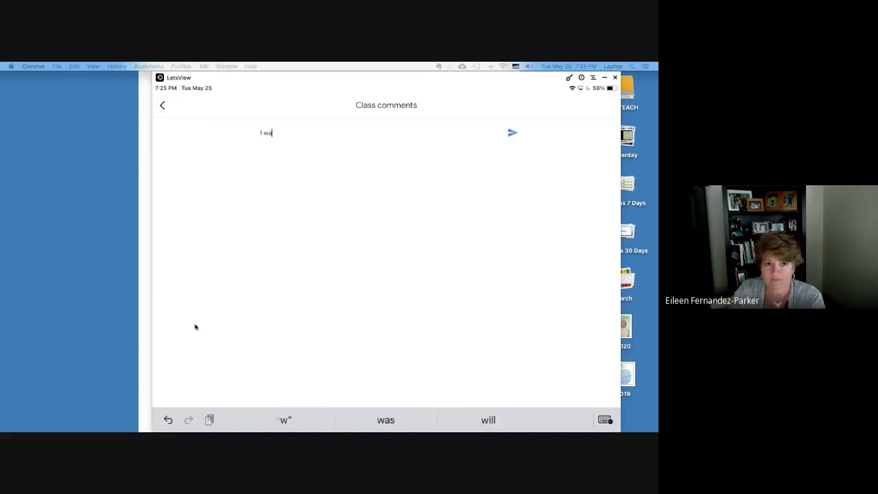
pyautogui.press('BackSpace')
pyautogui.press('BackSpace')
pyautogui.press('BackSpace')
pyautogui.press('BackSpace')
pyautogui.press('BackSpace')
pyautogui.press('BackSpace')
pyautogui.press('BackSpace')
pyautogui.write('saw a =')
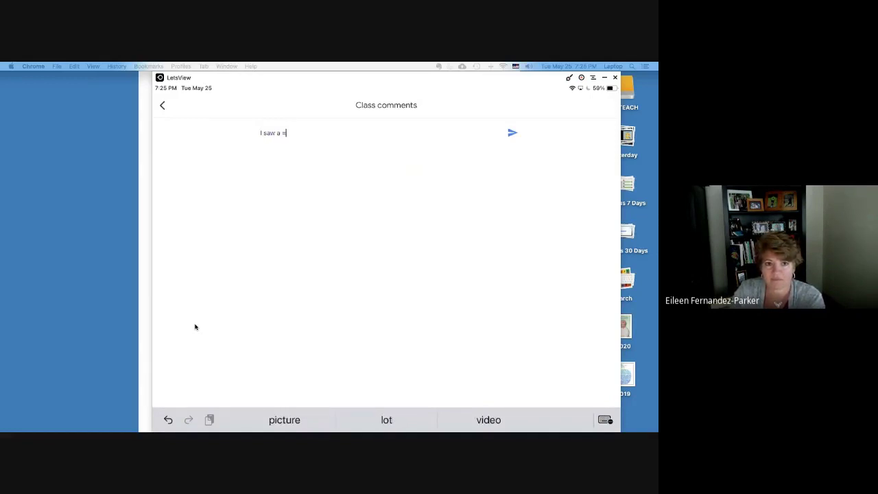
pyautogui.press('BackSpace')
pyautogui.press('BackSpace')
pyautogui.write('nd hear')
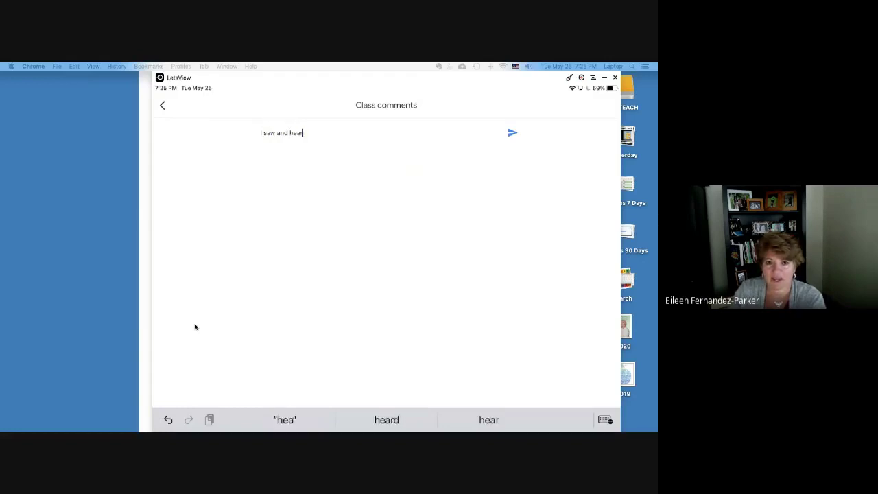
pyautogui.write('d a bab')
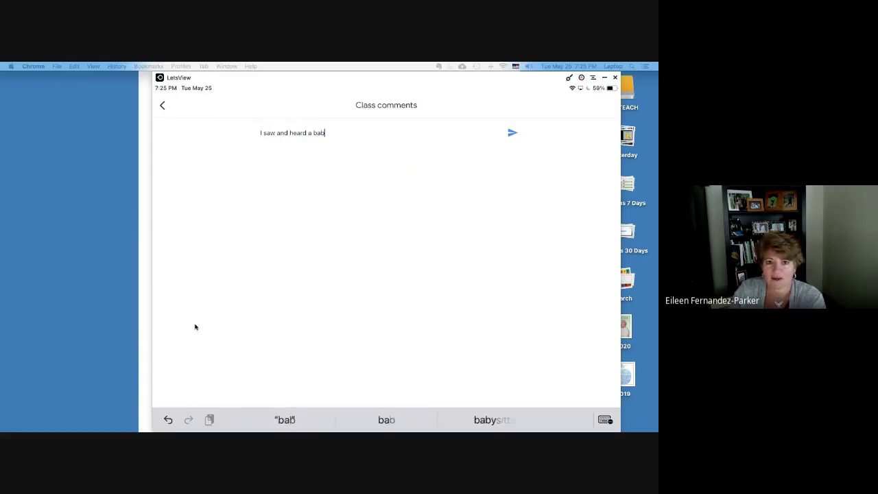
pyautogui.write('y laughing, a')
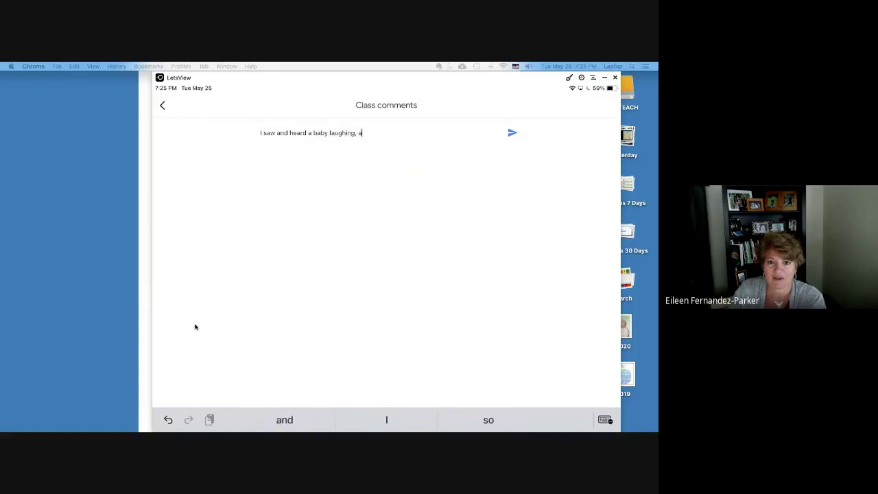
pyautogui.write('nd it make m')
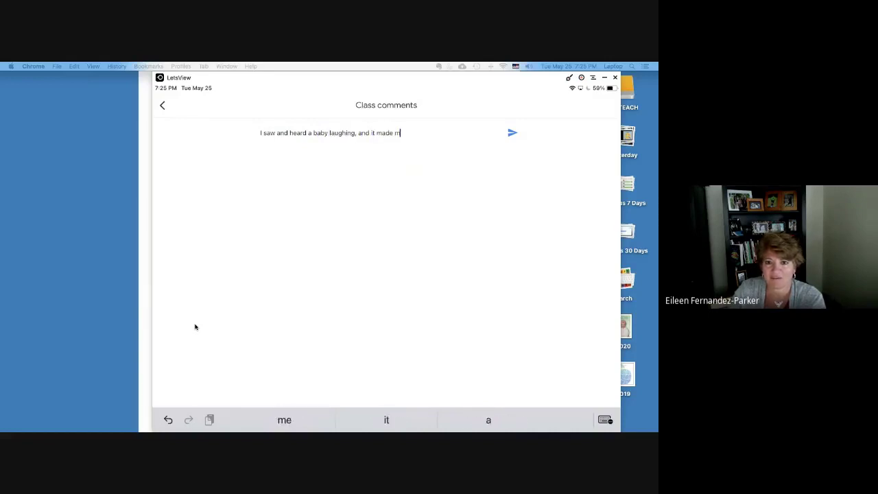
pyautogui.write('e smile.')
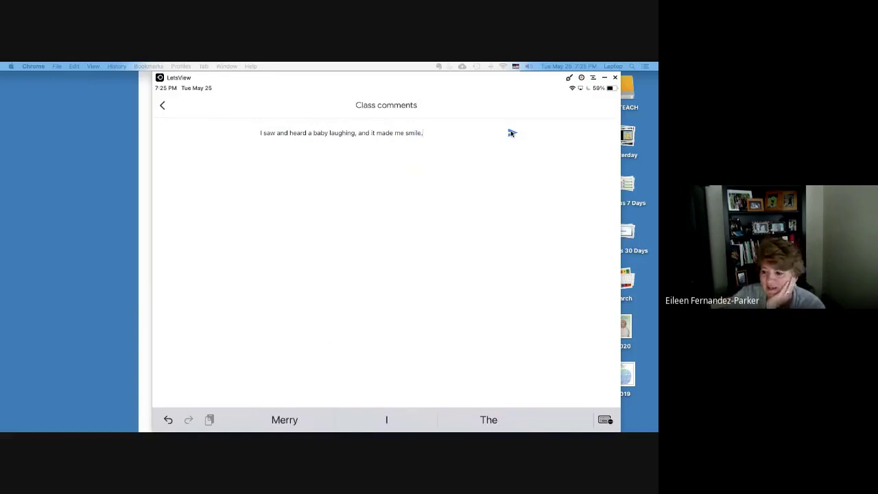
# Step: Post the baby-laughing comment to the teacher's post
pyautogui.click(511, 133)
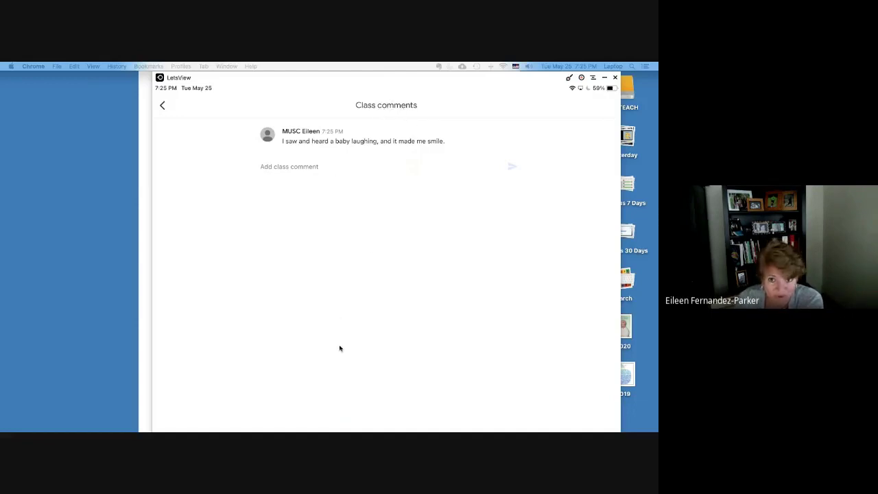
# Step: Focus the mirrored iPad window to move from Class comments to the Classwork page
pyautogui.click(163, 106)
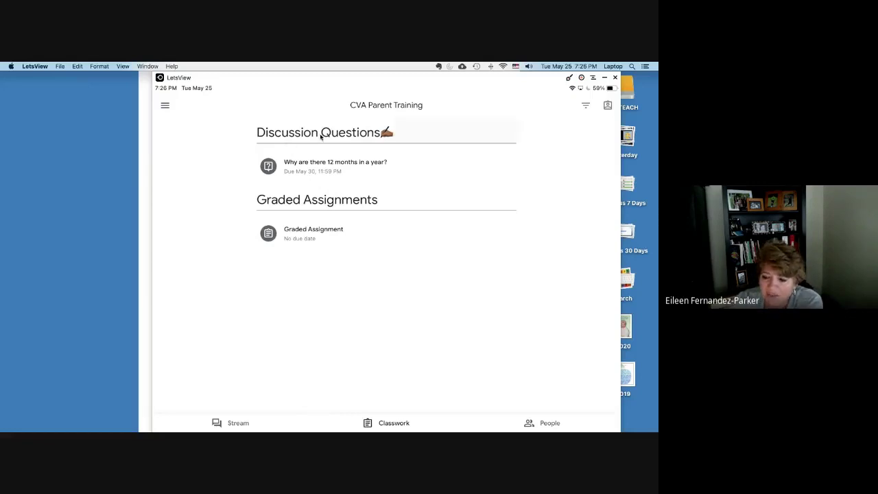
# Step: Open the Discussion Questions topic showing 'Why are there 12 months in a year?'
pyautogui.click(319, 133)
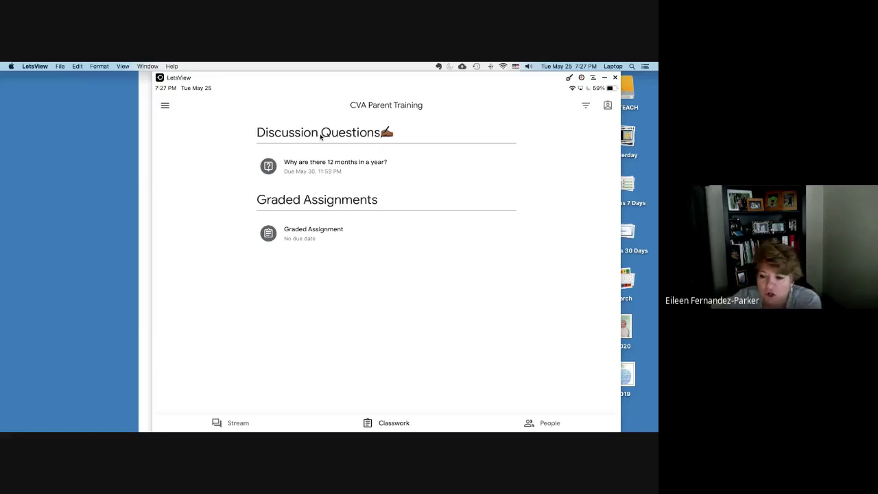
pyautogui.click(320, 137)
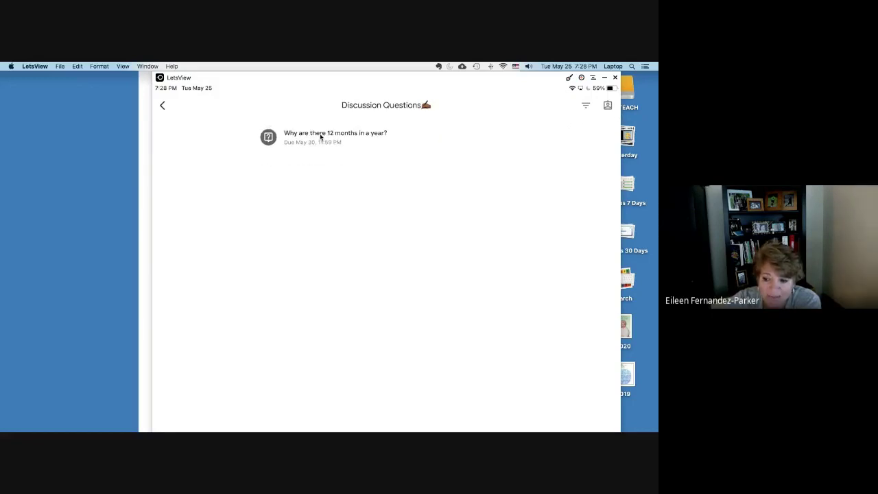
# Step: Open the question 'Why are there 12 months in a year?' from the Discussion Questions list
pyautogui.click(319, 134)
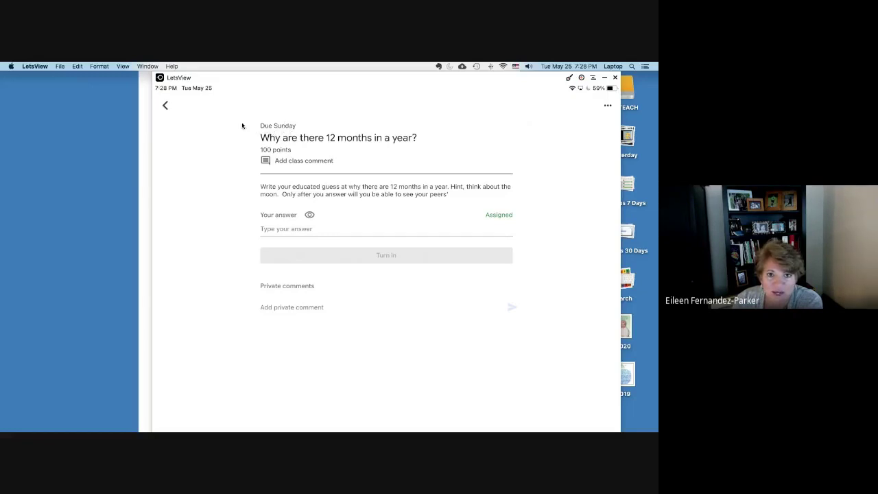
# Step: Go back twice, from the question to the CVA Parent Training class stream
pyautogui.click(164, 106)
pyautogui.click(165, 106)
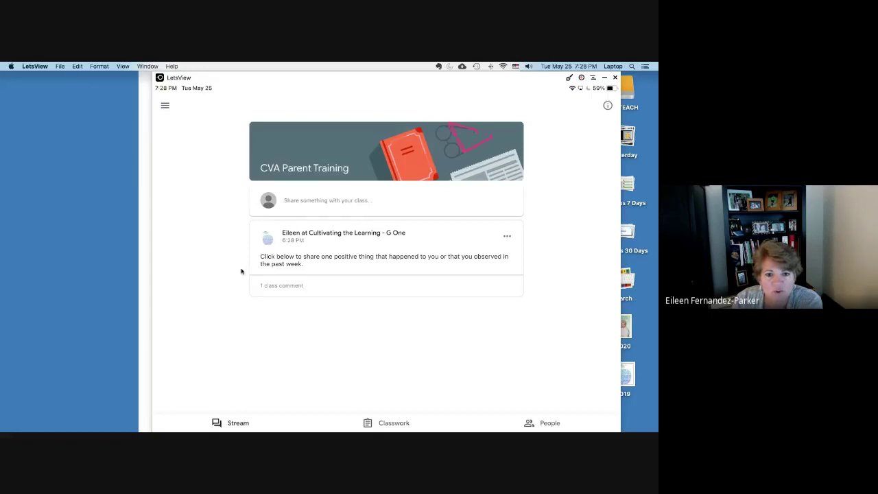
# Step: Open the navigation drawer showing Classes, Calendar, To-do, Settings and Help
pyautogui.click(165, 107)
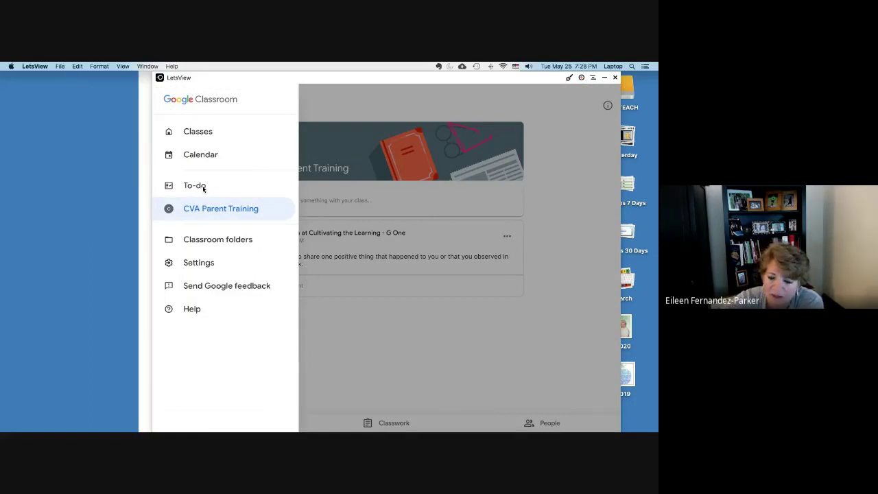
# Step: Open the To-do list to reach the assigned 12-months question
pyautogui.click(196, 186)
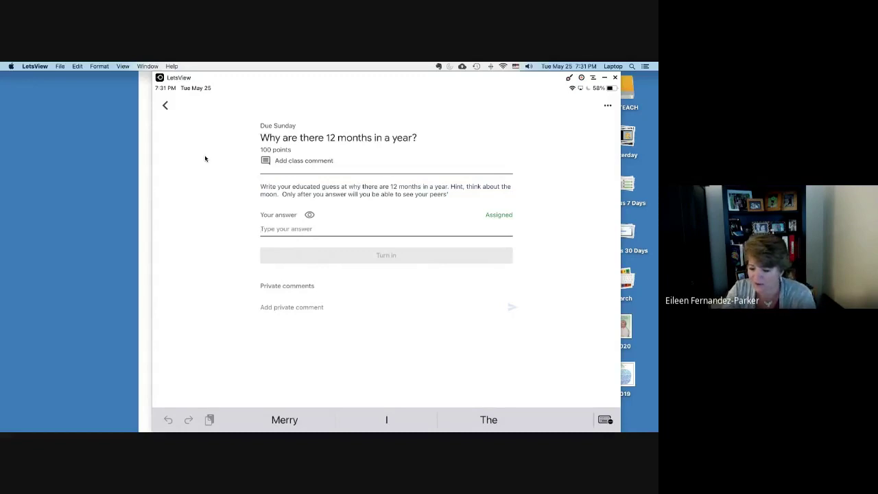
# Step: Replace the mistyped text with the answer 'This is my answer for a grade.'
pyautogui.write('THE')
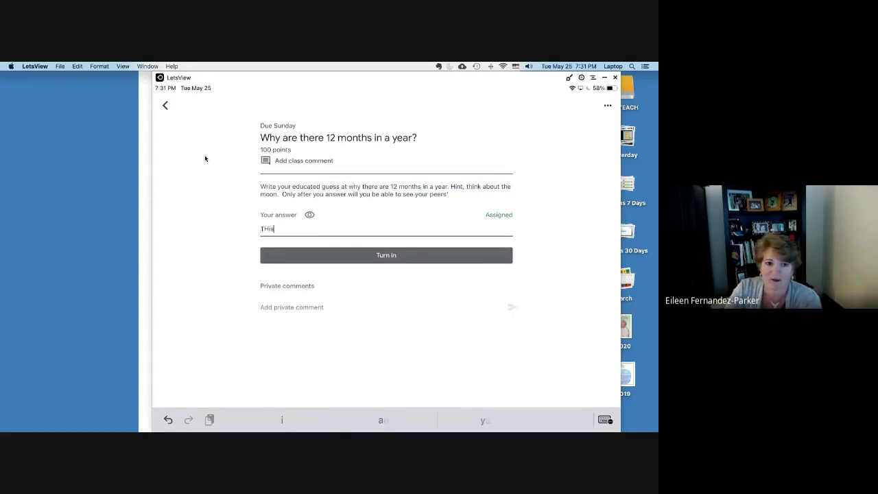
pyautogui.press('BackSpace')
pyautogui.press('BackSpace')
pyautogui.press('BackSpace')
pyautogui.write('Th')
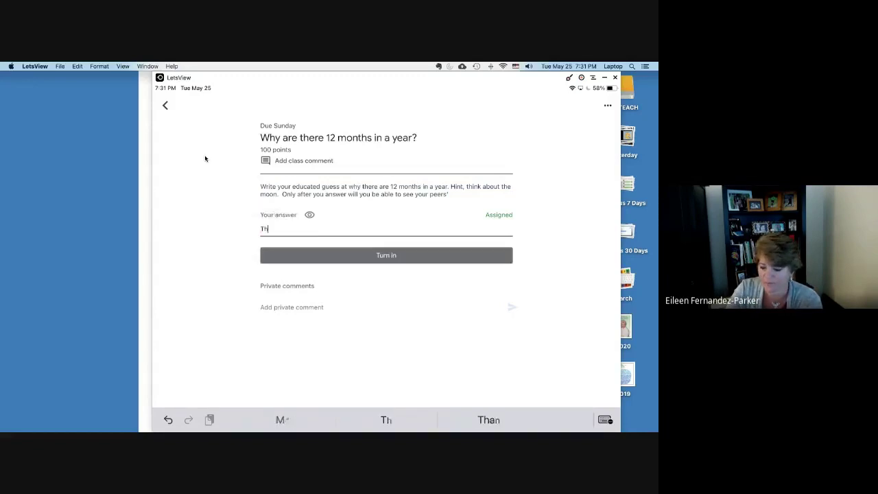
pyautogui.write('is is my answer ')
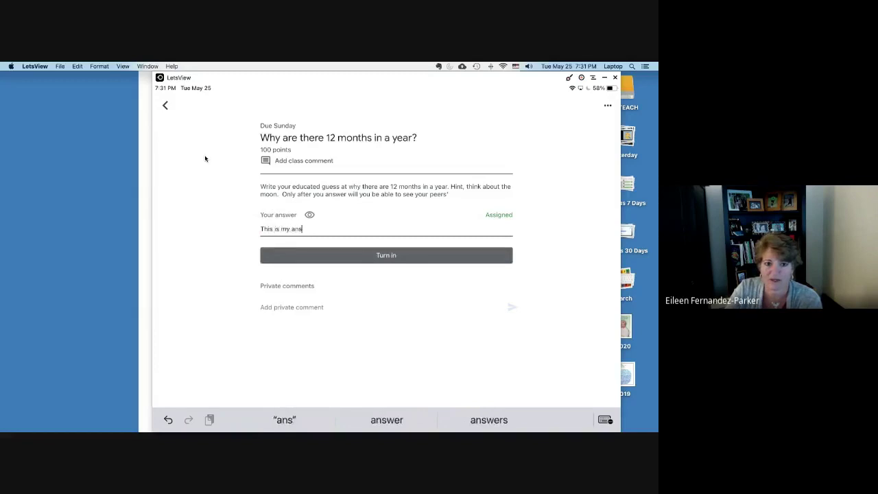
pyautogui.write('for a grade.')
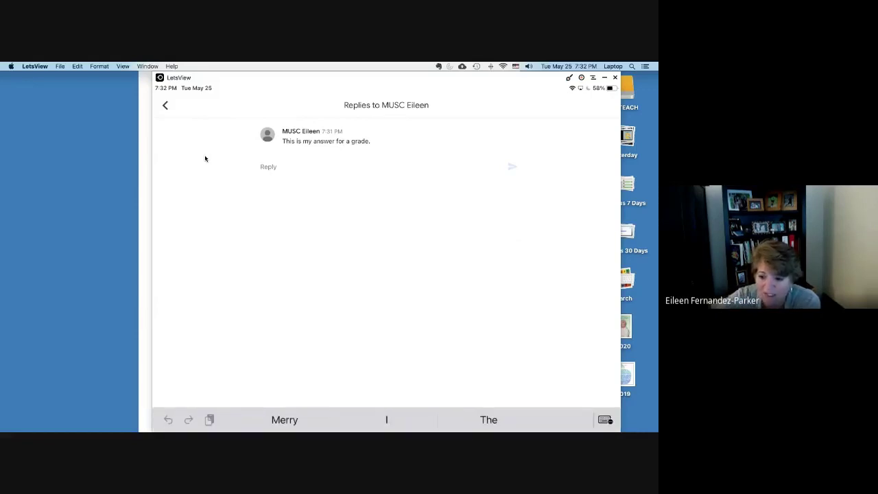
# Step: Post a reply to the answer, addressed to the teacher, saying where replies would appear
pyautogui.write('THis is where I would see my reply to MUSC Eileen.')
pyautogui.press('Return')
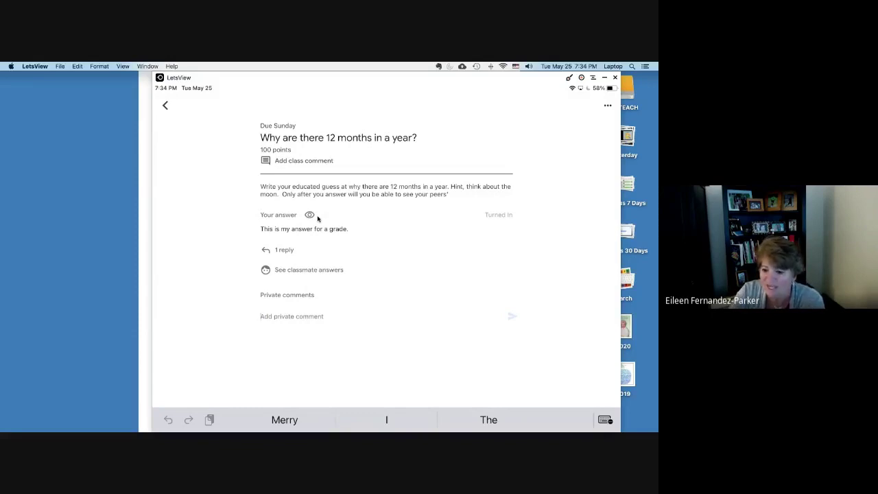
# Step: Send the teacher a private comment saying you were sick last night
pyautogui.write('Ms. ')
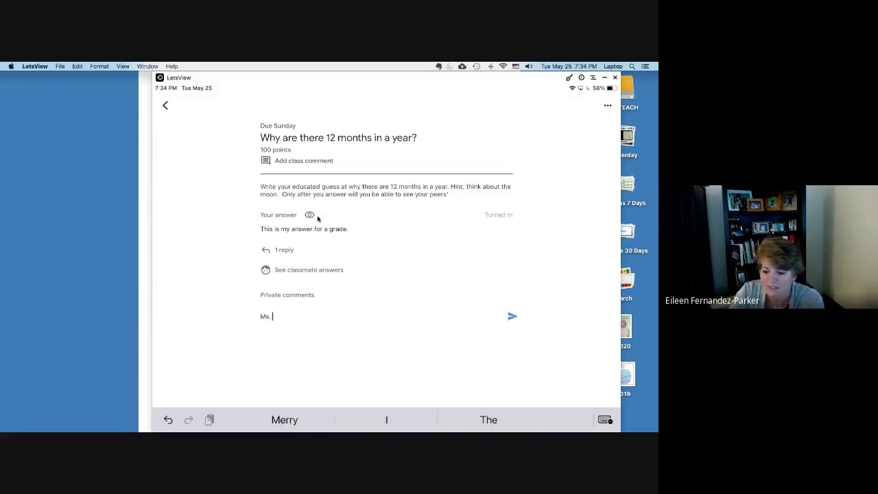
pyautogui.write('X, I was')
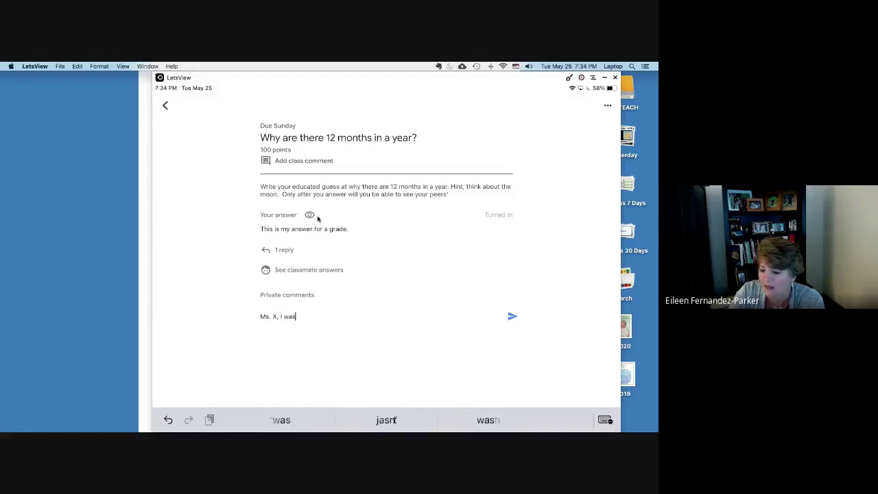
pyautogui.write(' sick last ')
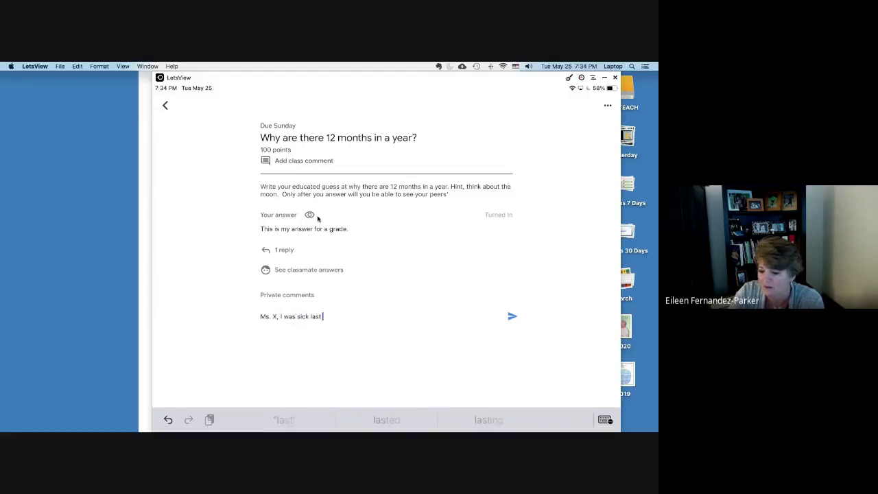
pyautogui.write('night')
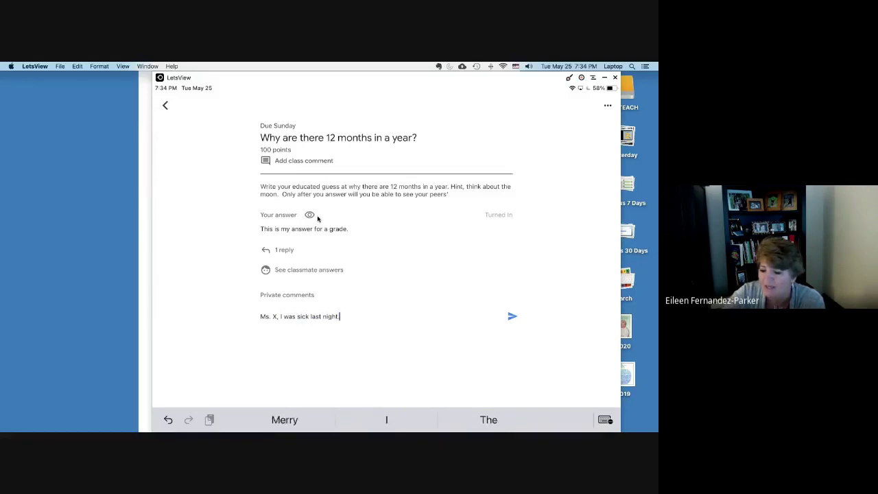
pyautogui.press('Return')
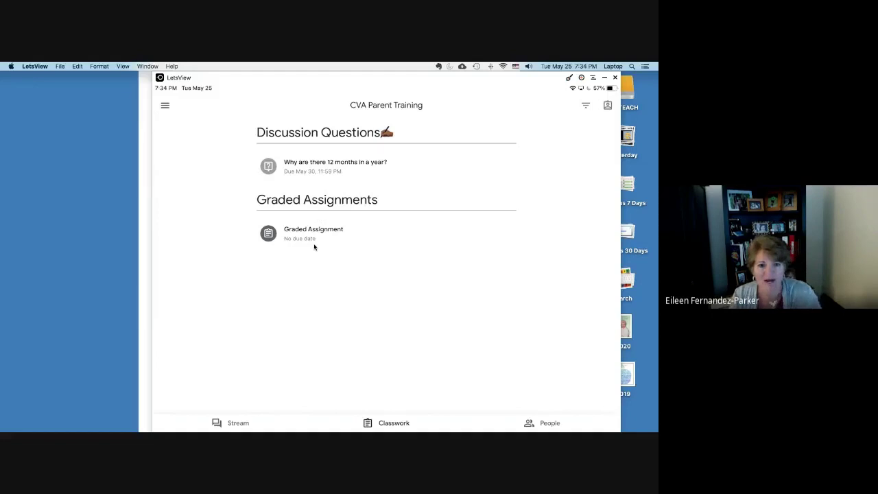
# Step: Check To-do, then open Graded Assignment from CVA Parent Training's Classwork list
pyautogui.click(193, 185)
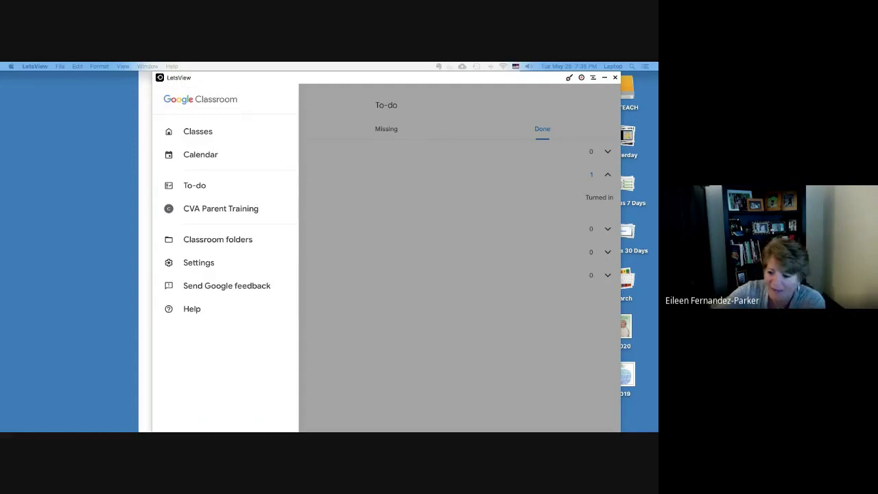
pyautogui.click(220, 208)
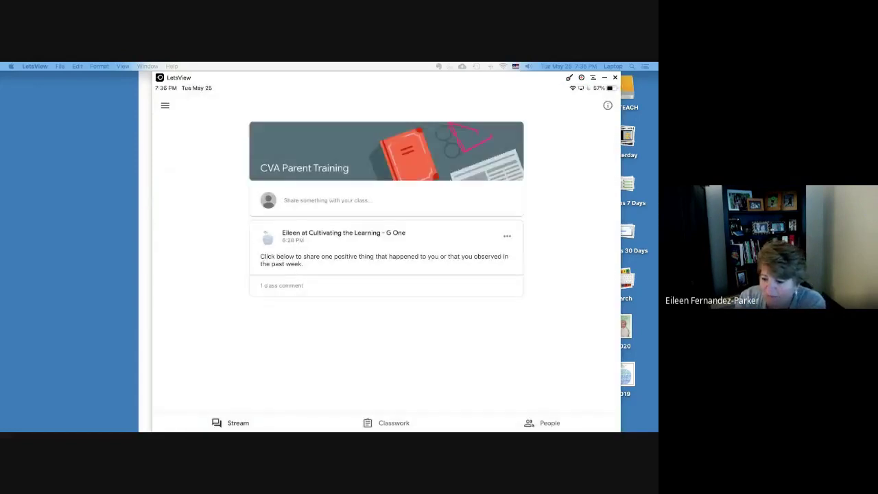
pyautogui.click(394, 422)
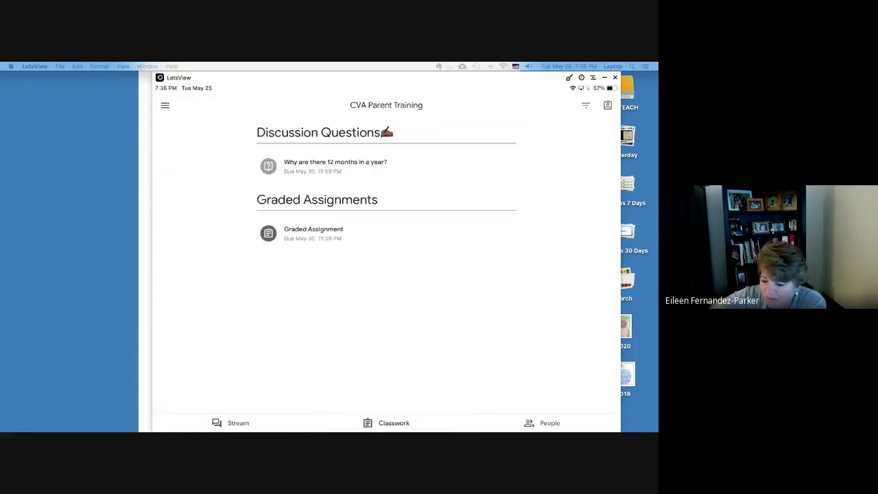
pyautogui.click(335, 166)
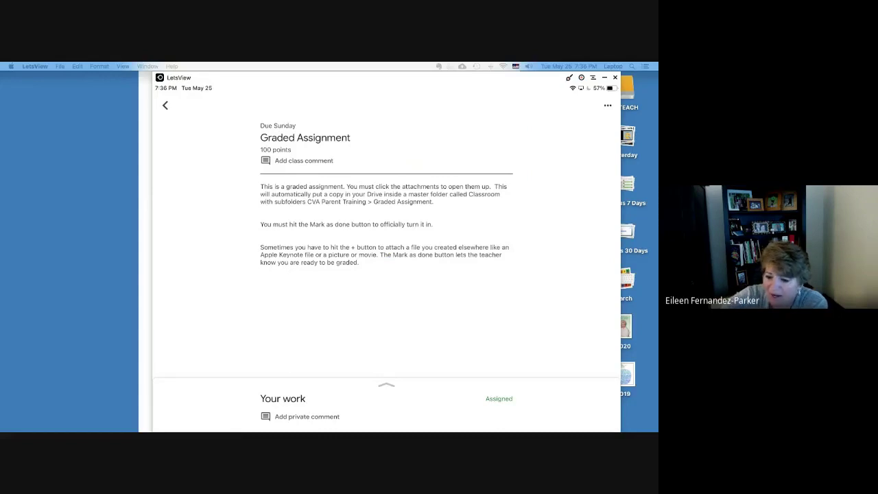
# Step: Return through the To-do list and expand Your work on the Graded Assignment
pyautogui.click(165, 105)
pyautogui.click(164, 104)
pyautogui.click(194, 185)
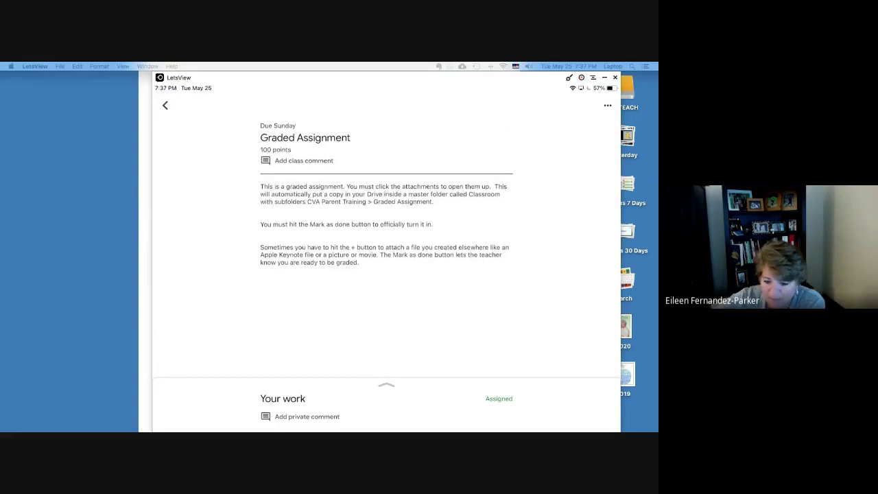
pyautogui.click(387, 386)
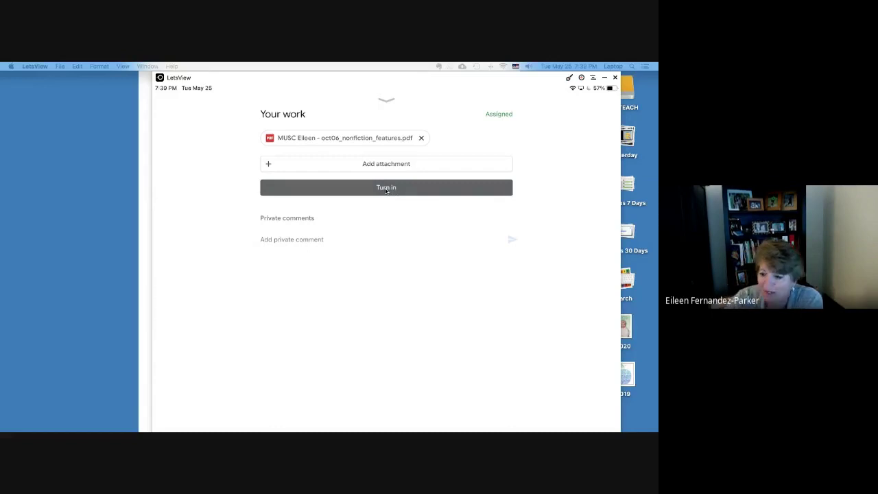
# Step: Open the attached Nonfiction Feature Find worksheet PDF in the viewer
pyautogui.click(345, 138)
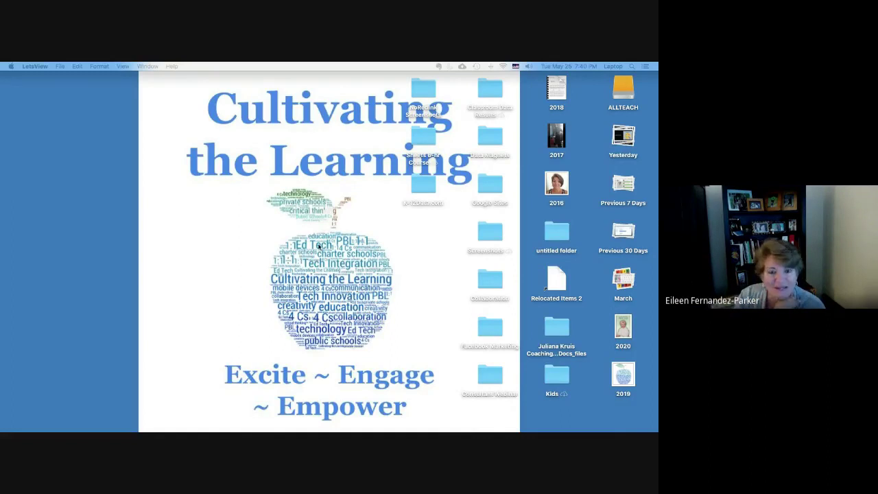
# Step: Bring the LetsView window with the mirrored iPad worksheet back to the front
pyautogui.hotkey('ctrl', 'Up')
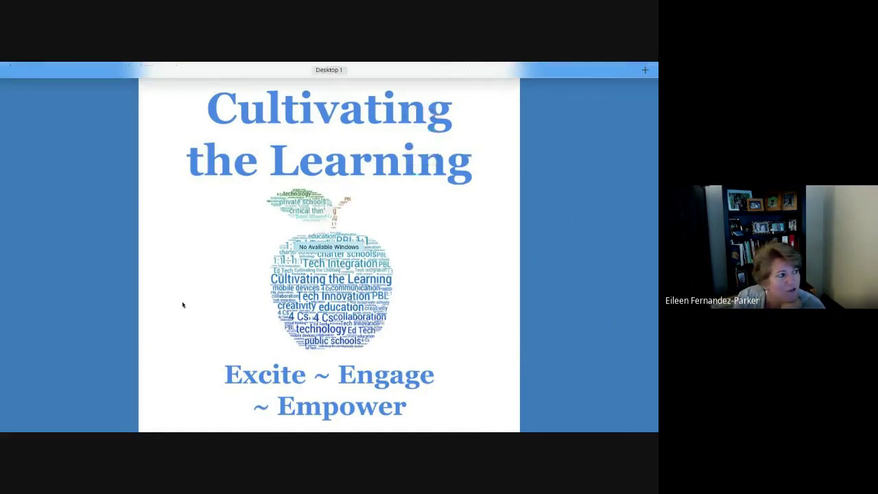
pyautogui.hotkey('ctrl', 'Up')
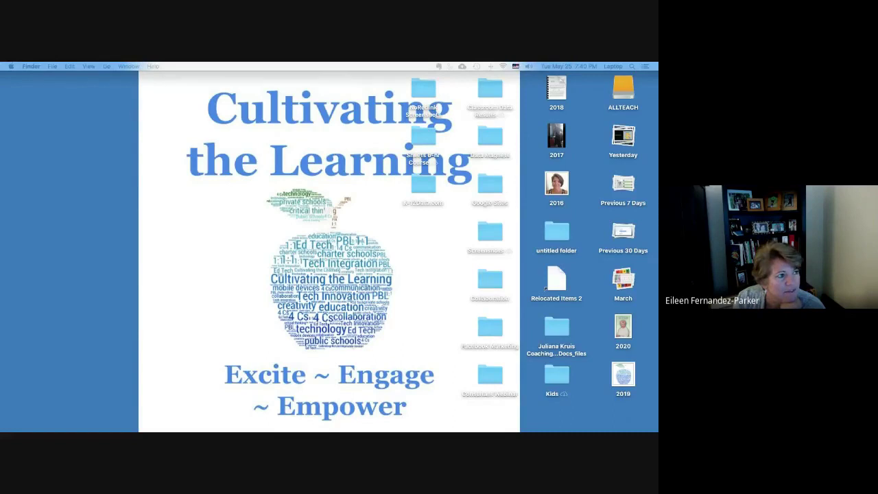
pyautogui.press('super+Tab')
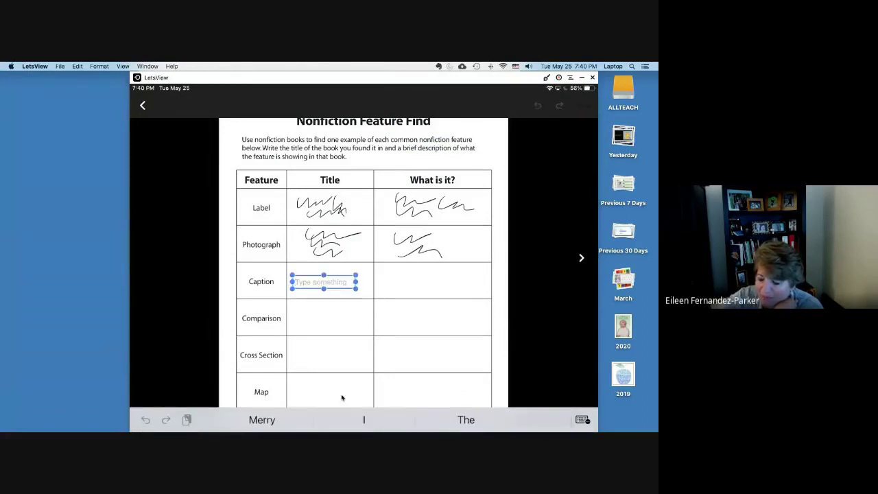
# Step: Enter 'Type my answer' in the Caption row's Title text box
pyautogui.write('Type my ans')
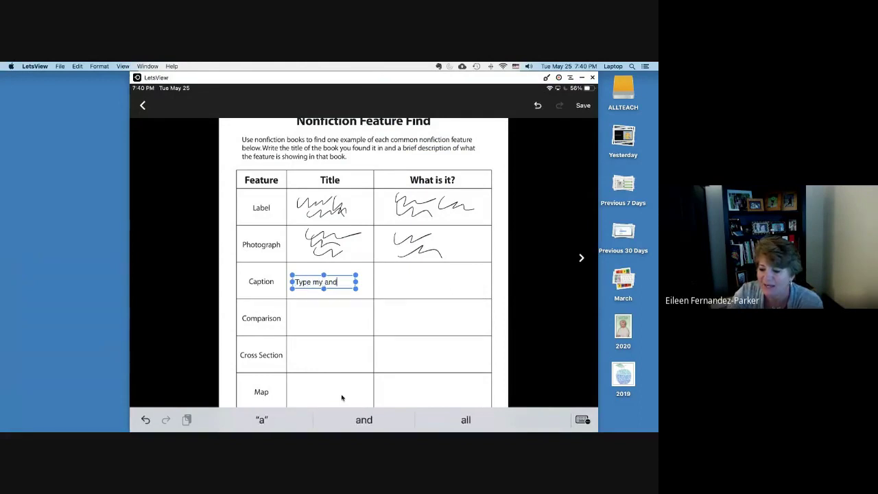
pyautogui.write('wer')
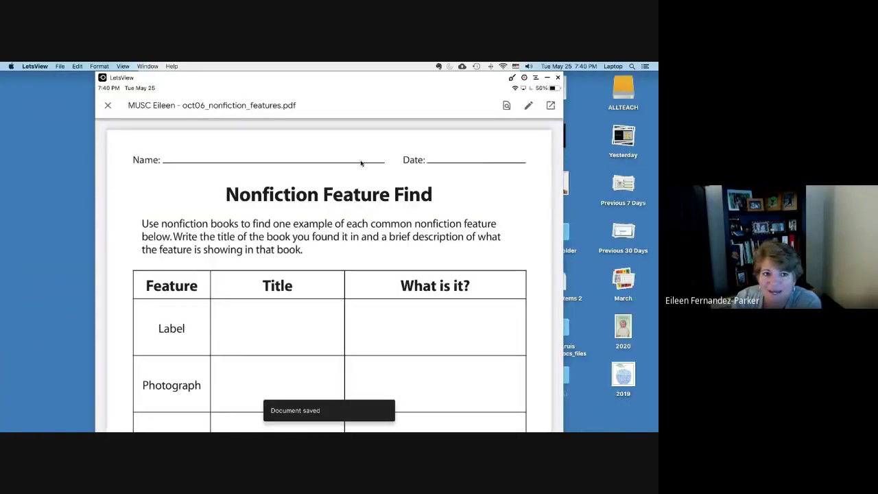
# Step: Close the worksheet, check the edited PDF attached under Your work, then collapse the Your work sheet
pyautogui.click(108, 106)
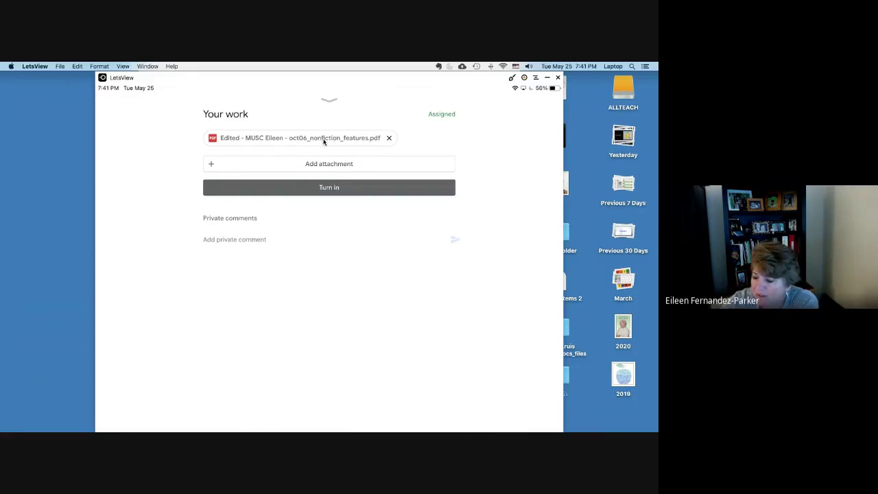
pyautogui.click(324, 140)
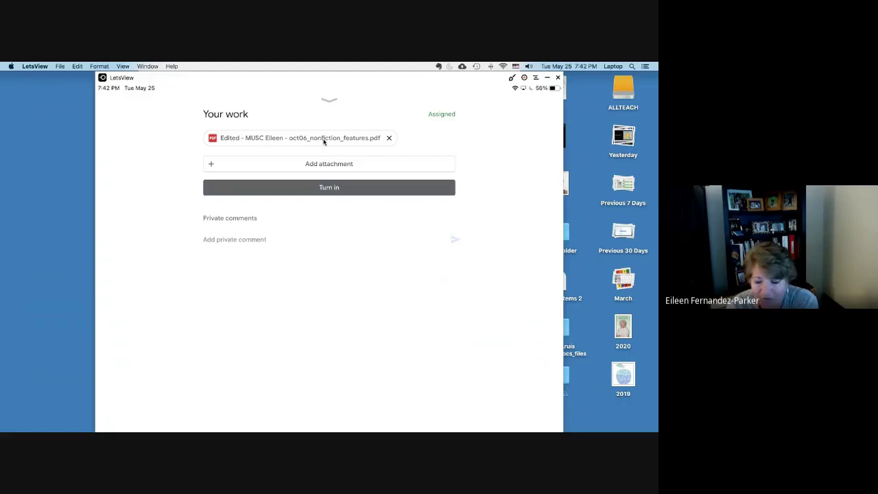
pyautogui.click(234, 240)
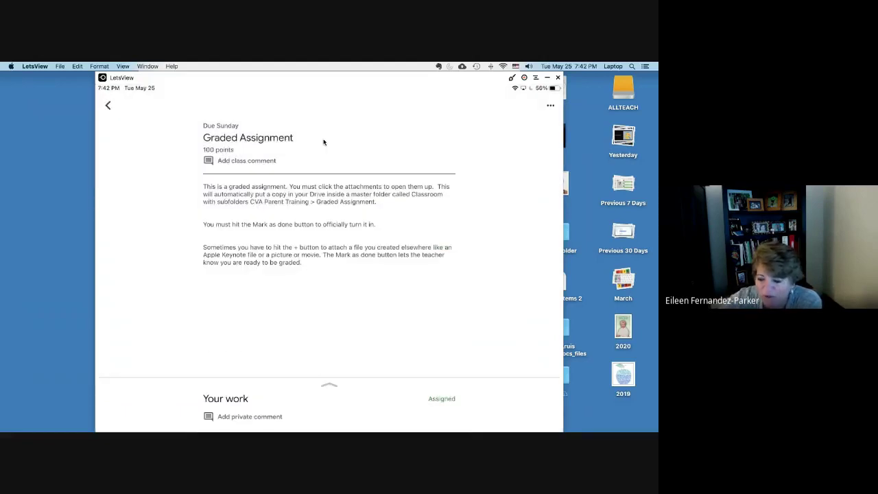
# Step: Scroll the assignment and collapse Your work to reveal the Graded Assignment details
pyautogui.scroll(-2, 324, 142)
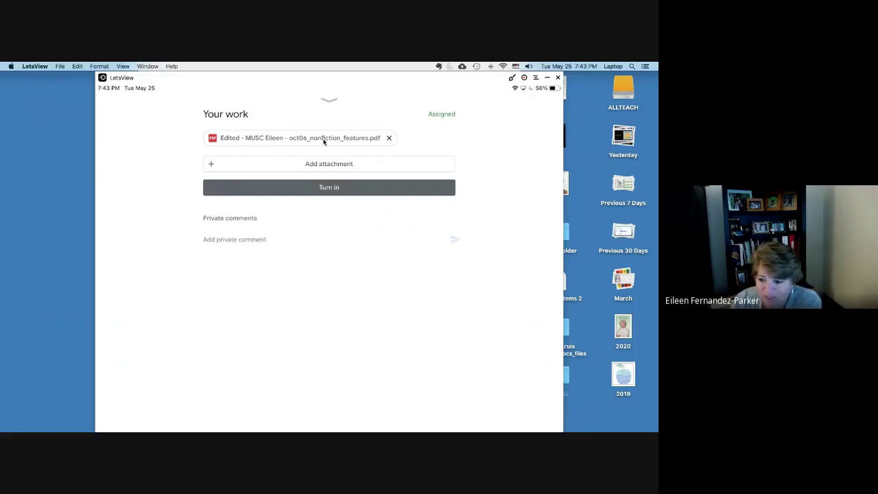
pyautogui.click(324, 141)
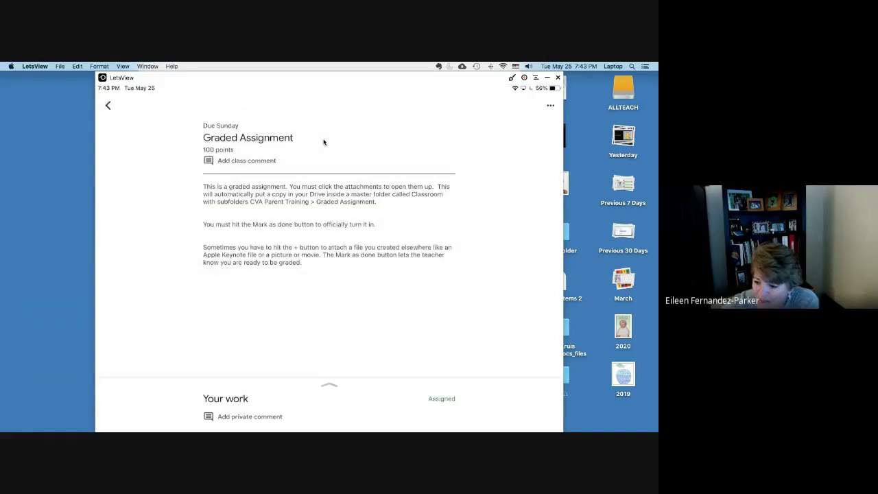
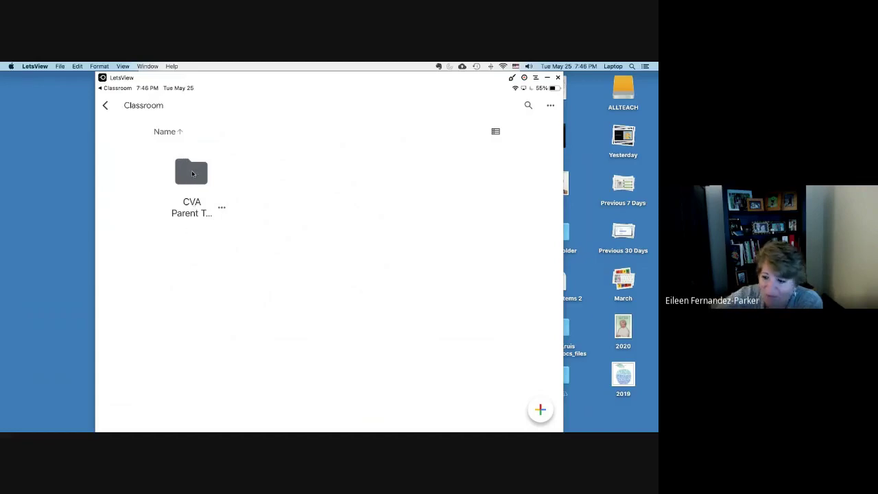
# Step: Open the CVA Parent Training folder inside Classroom
pyautogui.click(194, 173)
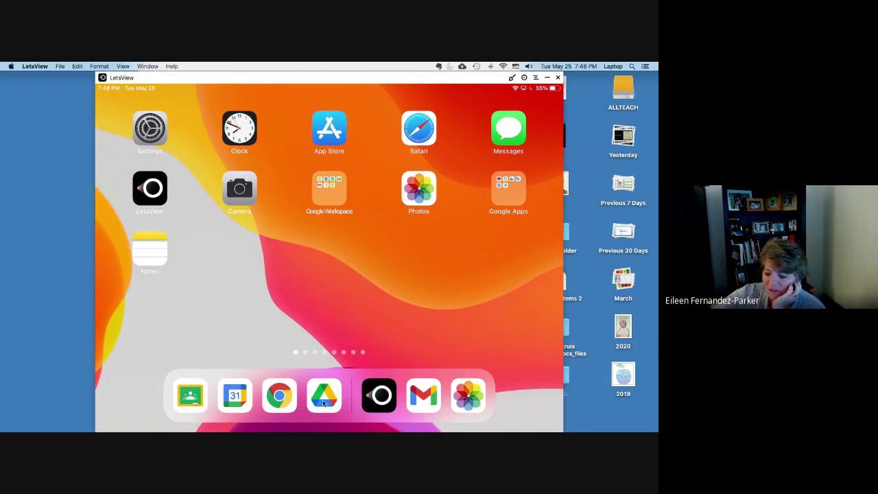
# Step: Launch Google Drive from the iPad dock
pyautogui.click(324, 403)
pyautogui.moveTo(323, 403); pyautogui.dragTo(323, 403)
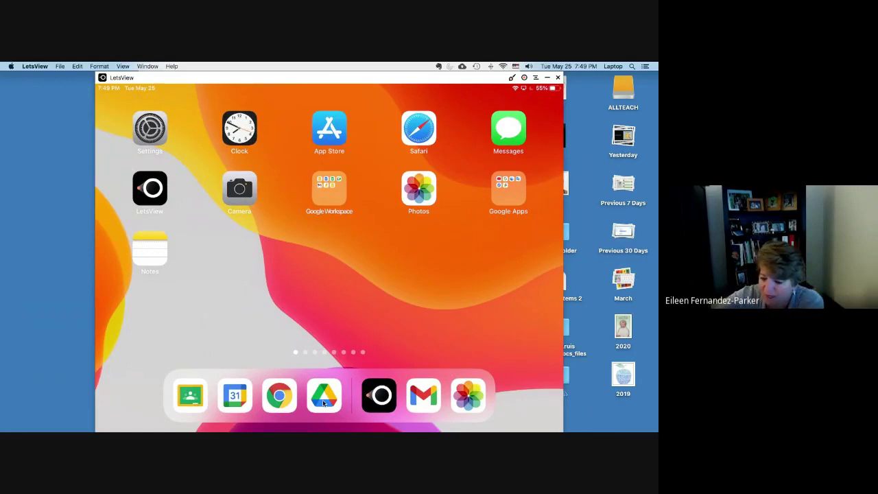
pyautogui.click(323, 397)
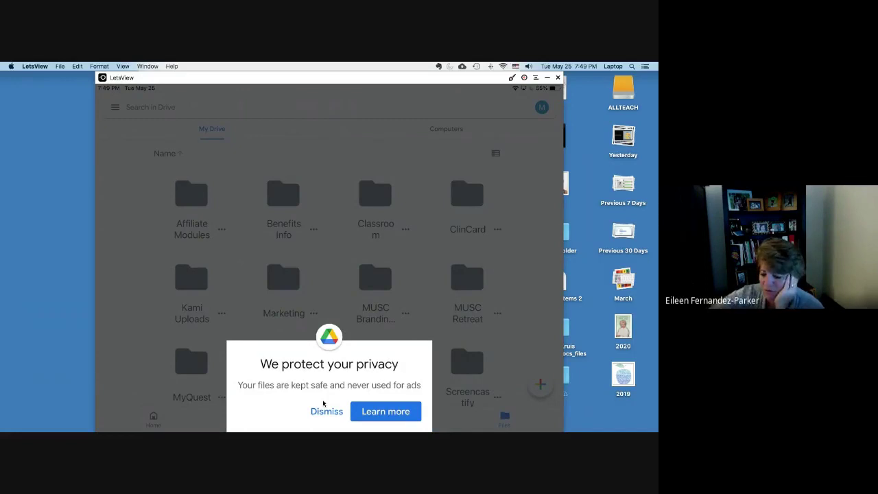
# Step: Dismiss the privacy notice and switch Drive to a different Google account
pyautogui.click(323, 404)
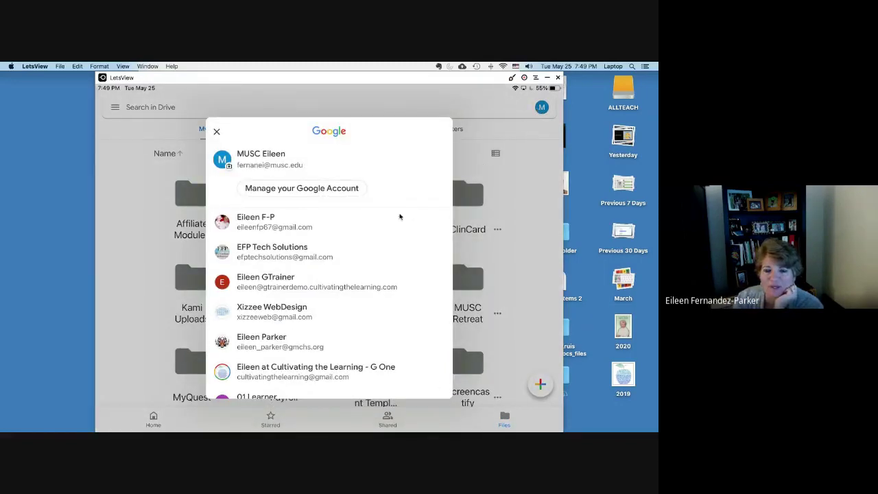
pyautogui.click(271, 253)
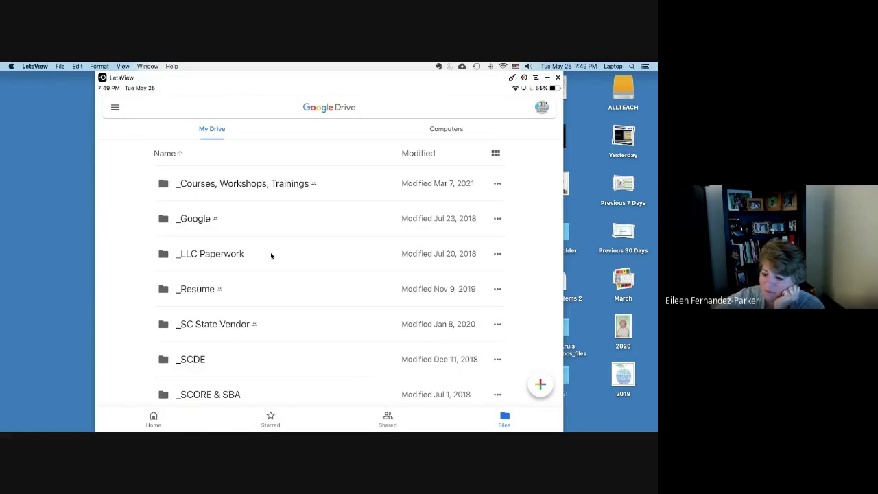
pyautogui.scroll(-5, 271, 256)
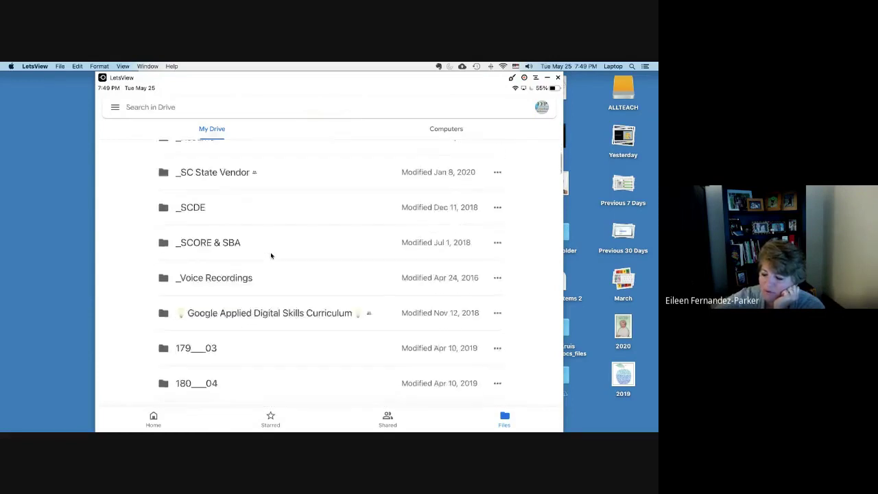
pyautogui.scroll(5, 271, 256)
pyautogui.scroll(-1, 271, 256)
pyautogui.scroll(5, 271, 256)
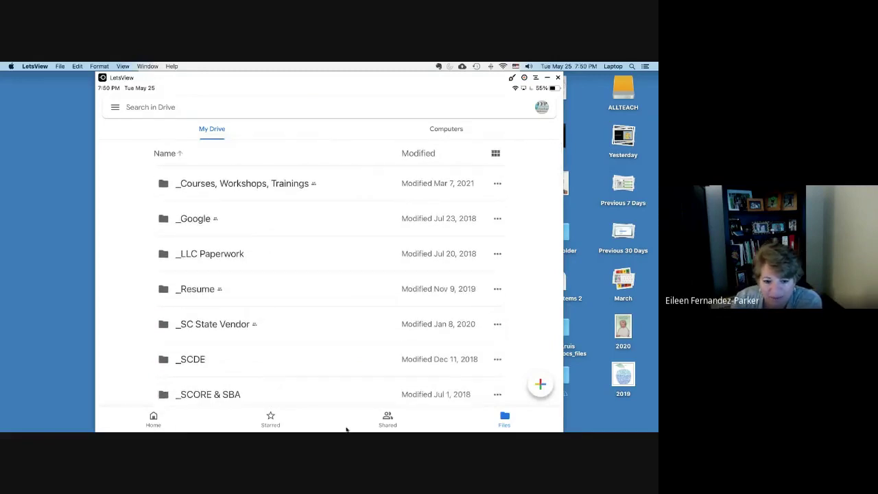
pyautogui.click(153, 418)
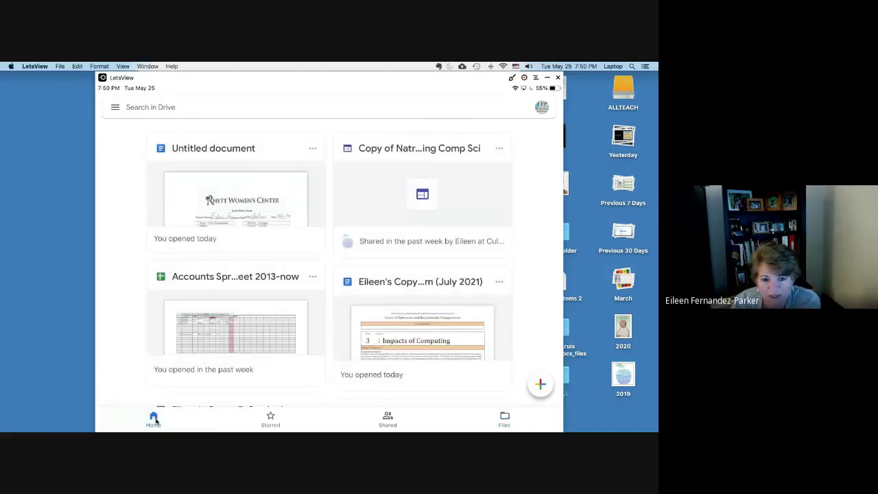
pyautogui.scroll(-6, 155, 421)
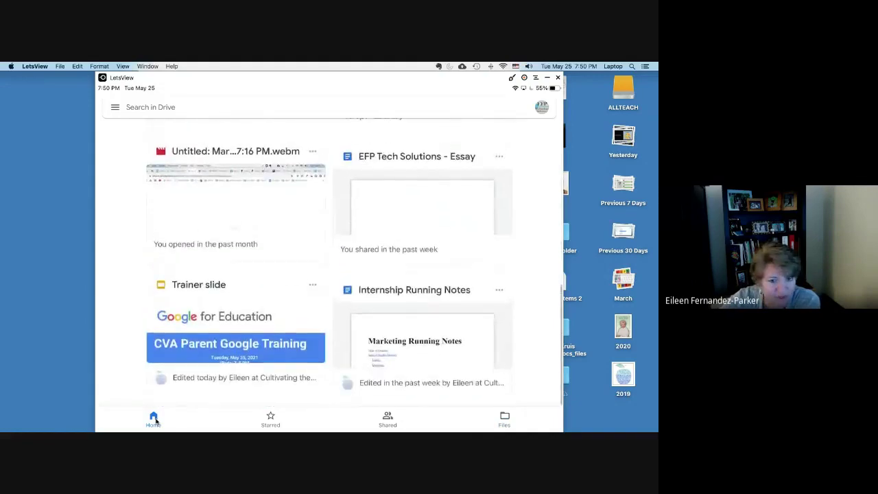
pyautogui.scroll(6, 155, 421)
pyautogui.scroll(-5, 155, 421)
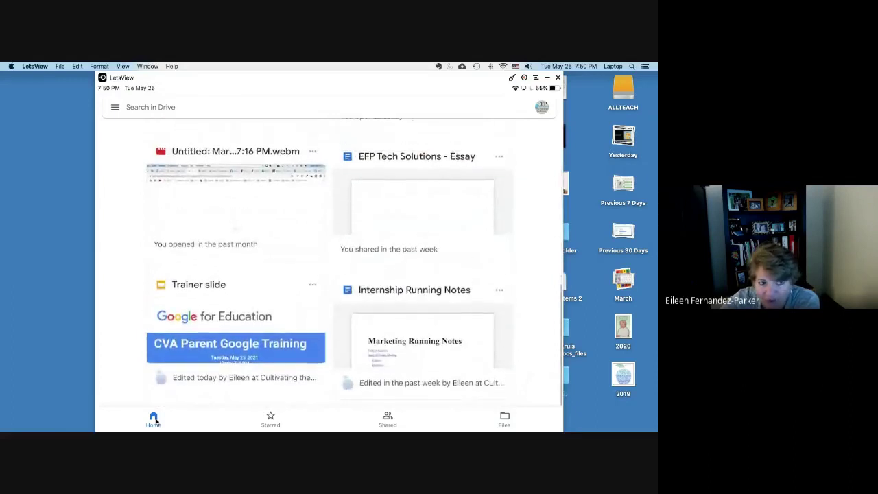
pyautogui.scroll(-2, 155, 421)
pyautogui.scroll(8, 155, 421)
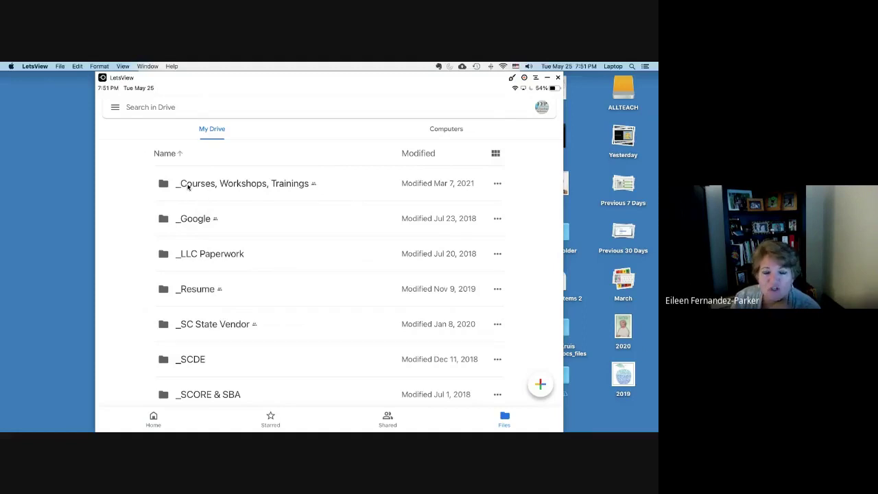
# Step: Scroll through the My Drive folder list, then switch it to grid view
pyautogui.click(188, 184)
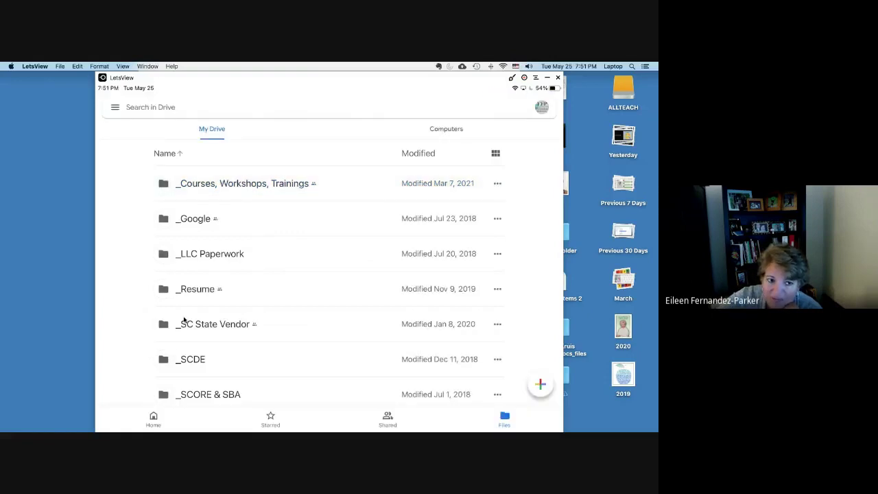
pyautogui.scroll(-1, 184, 319)
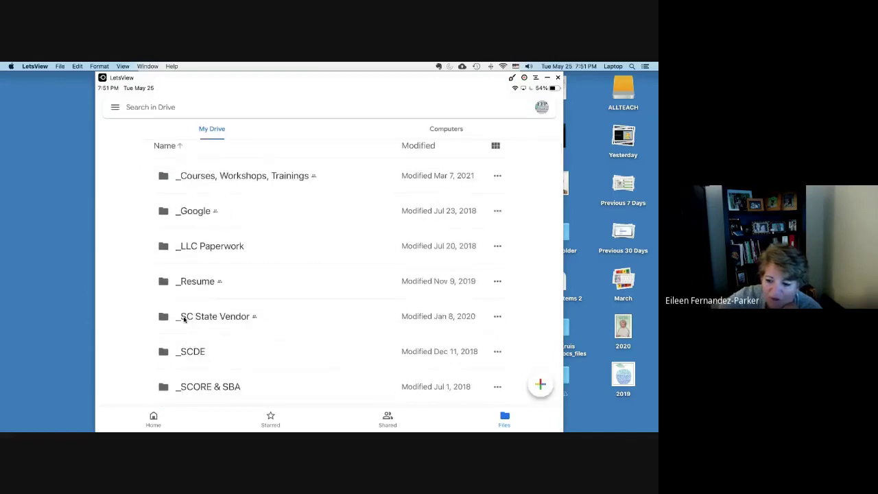
pyautogui.scroll(-4, 184, 319)
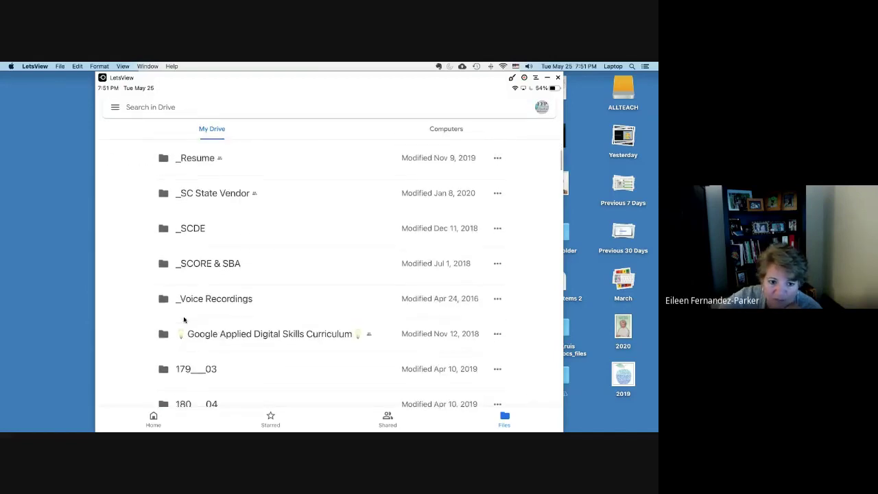
pyautogui.scroll(-5, 183, 318)
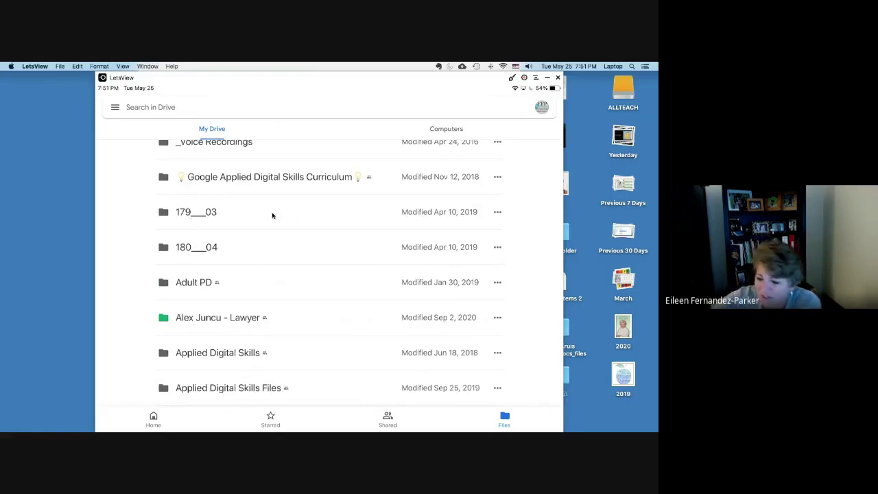
pyautogui.scroll(10, 273, 216)
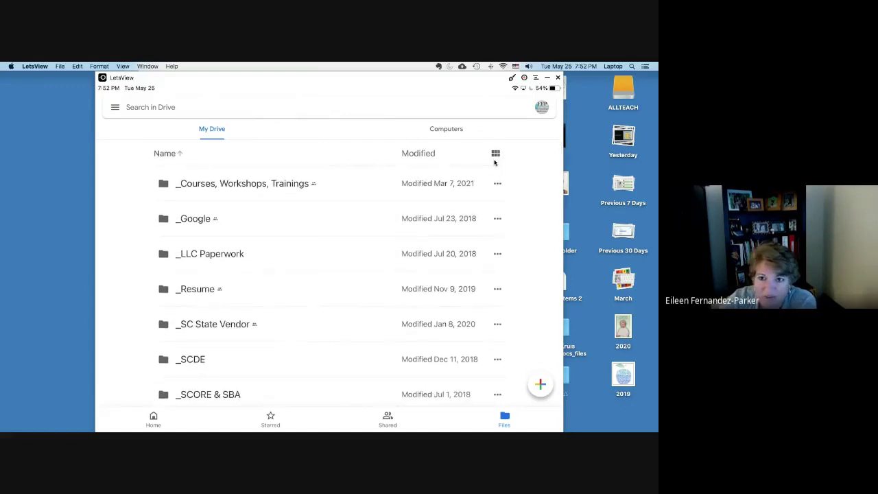
pyautogui.click(495, 154)
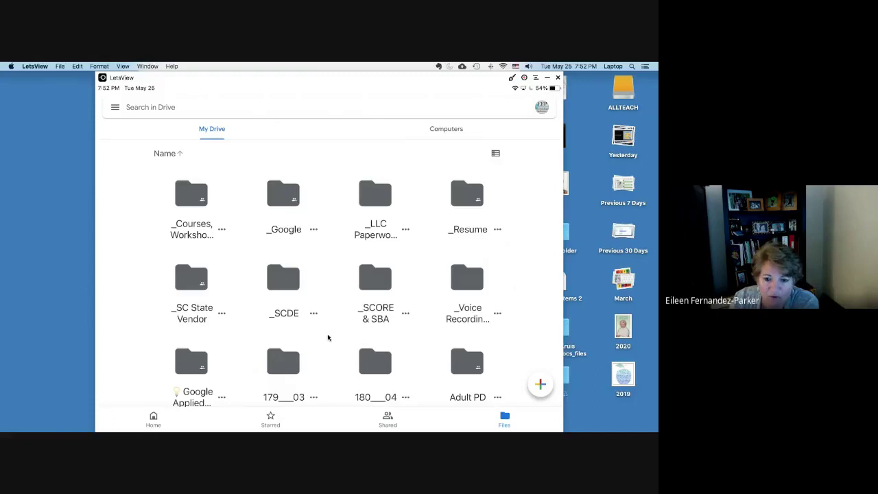
# Step: Scroll the My Drive grid down to the Caregivers' Hours and Cathedral of Praise files
pyautogui.scroll(-10, 328, 337)
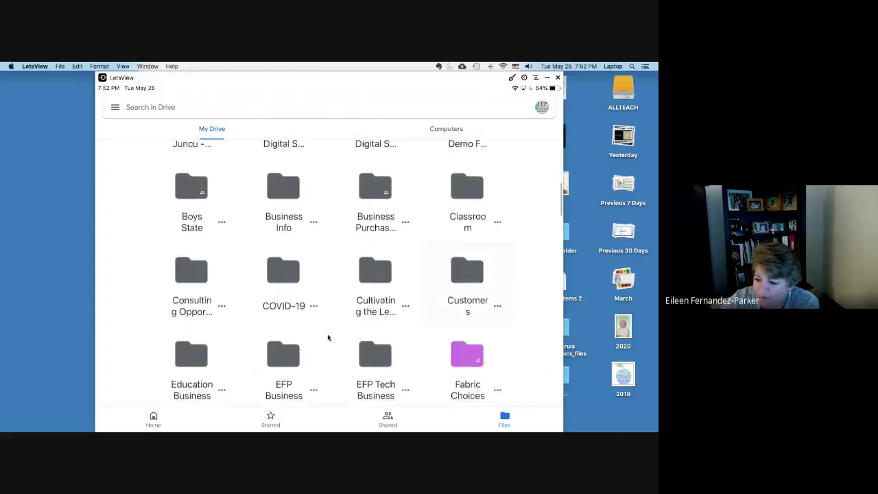
pyautogui.scroll(2, 328, 337)
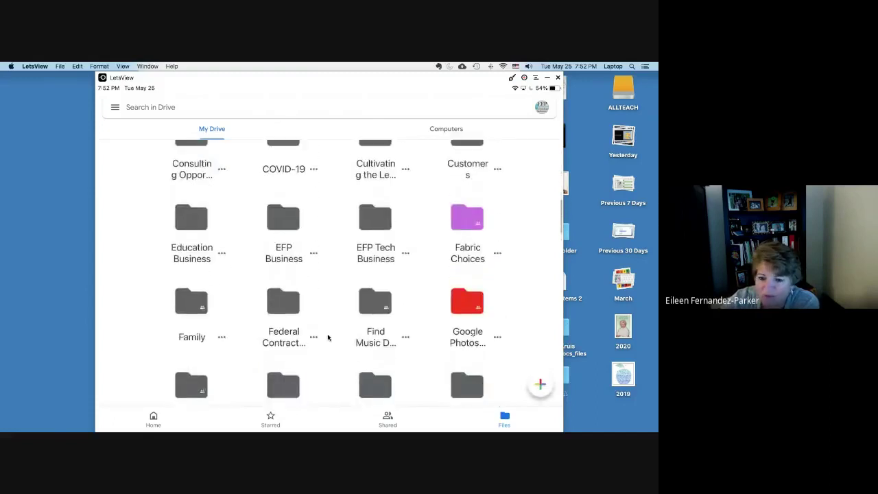
pyautogui.scroll(-2, 328, 338)
pyautogui.scroll(-12, 328, 337)
pyautogui.scroll(-2, 328, 337)
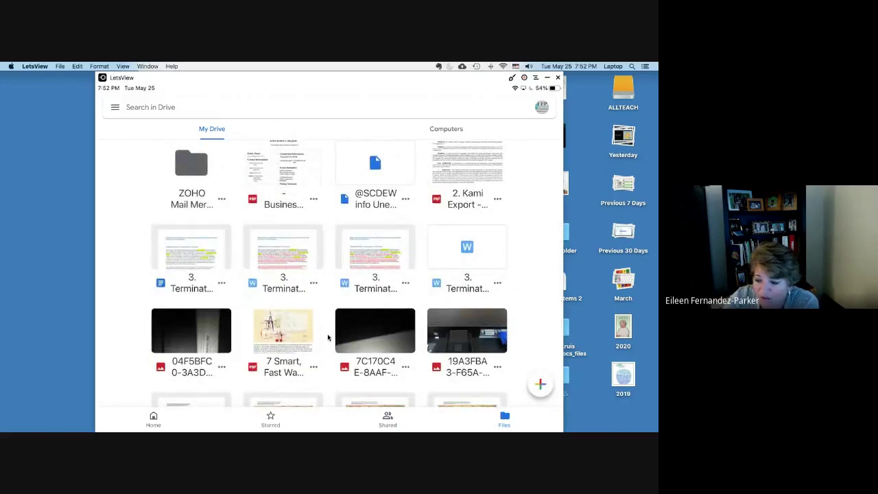
pyautogui.scroll(-2, 327, 338)
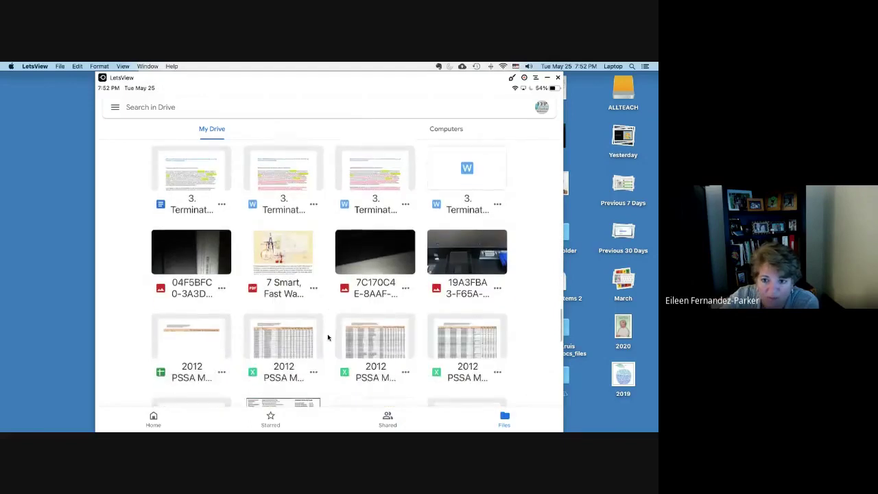
pyautogui.scroll(-4, 328, 337)
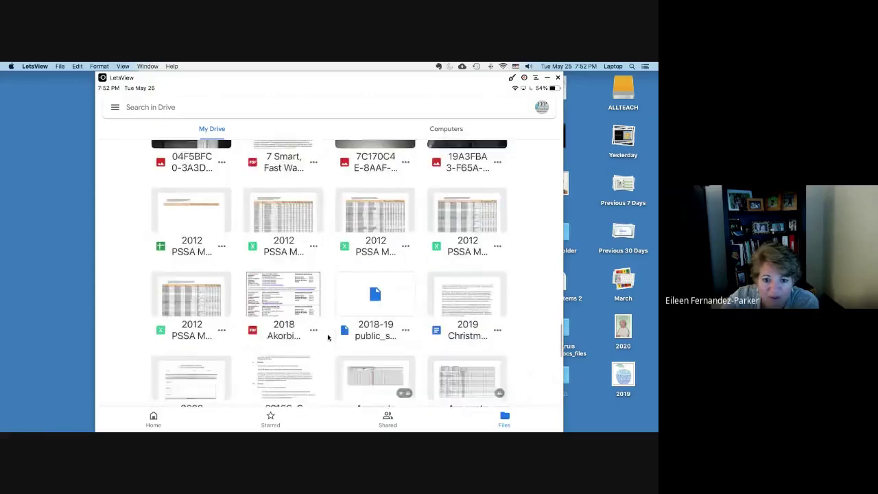
pyautogui.scroll(-4, 328, 337)
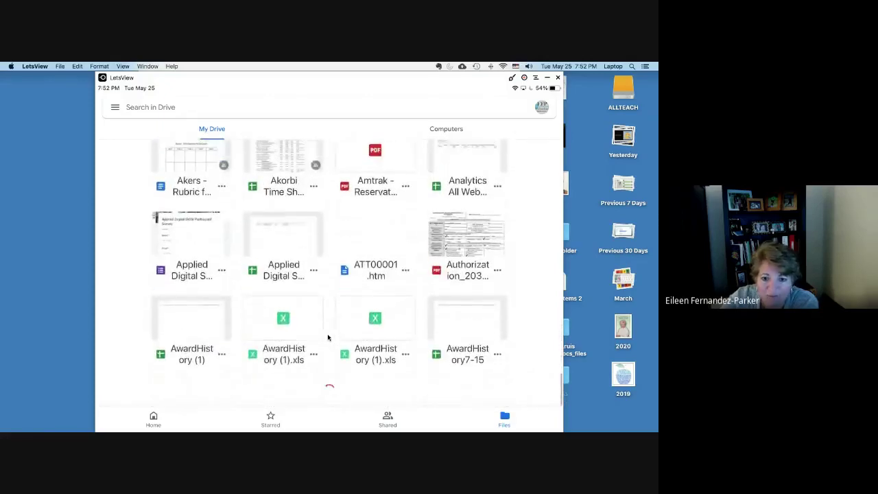
pyautogui.scroll(-3, 328, 337)
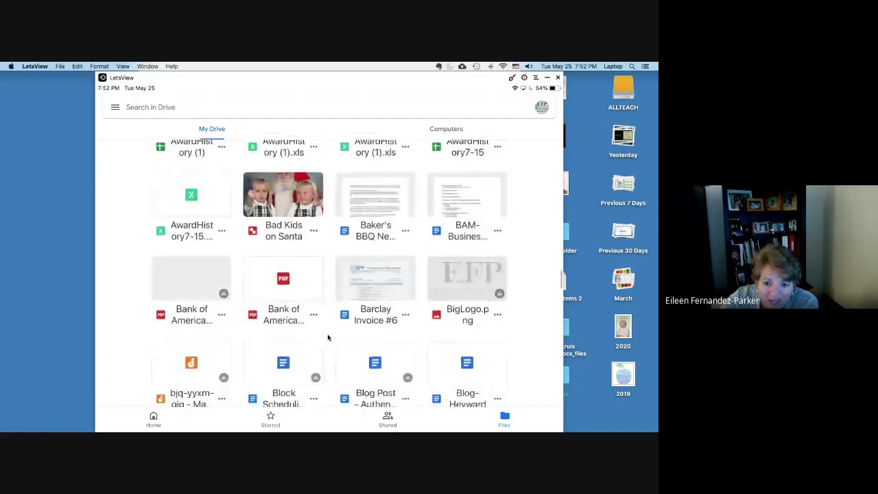
pyautogui.scroll(-3, 328, 338)
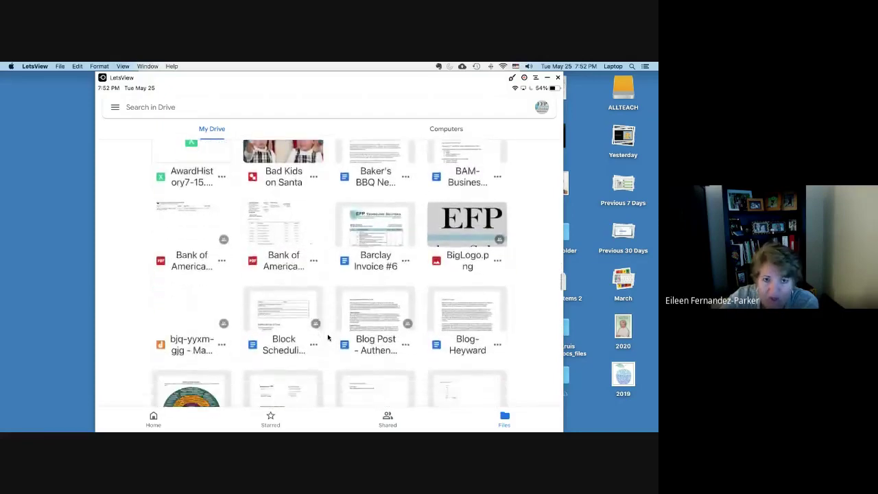
pyautogui.scroll(-1, 328, 338)
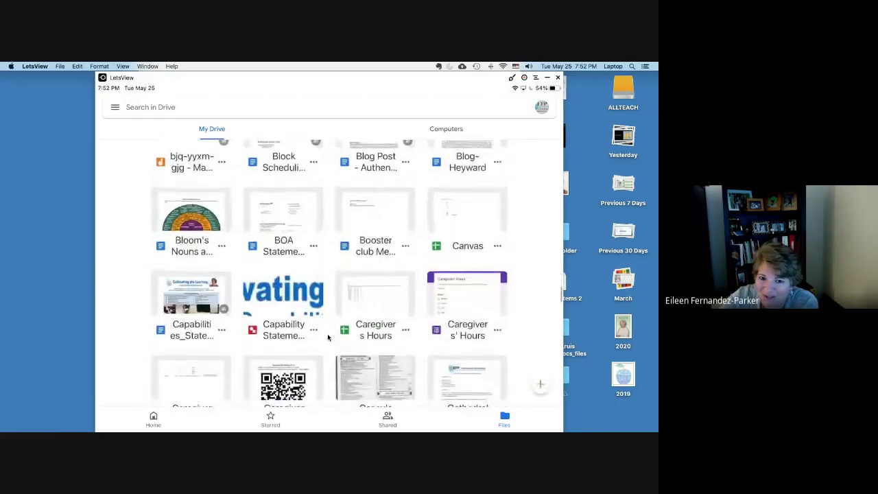
pyautogui.scroll(-2, 328, 337)
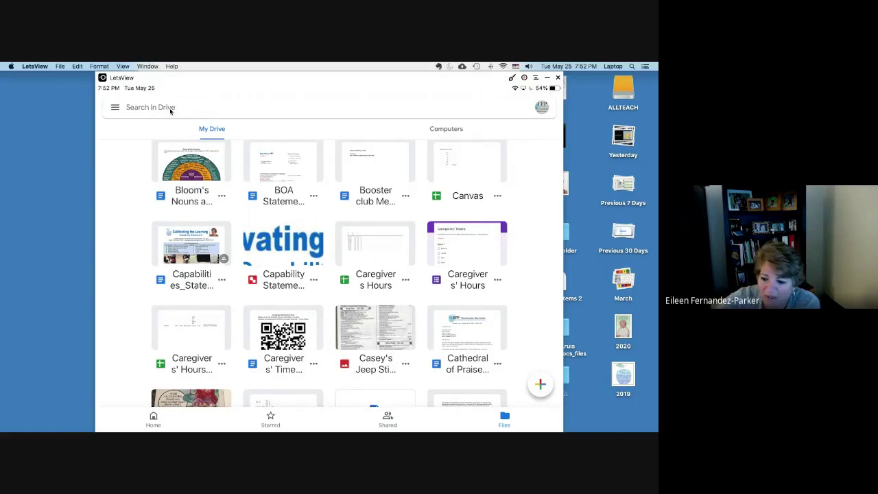
pyautogui.click(171, 109)
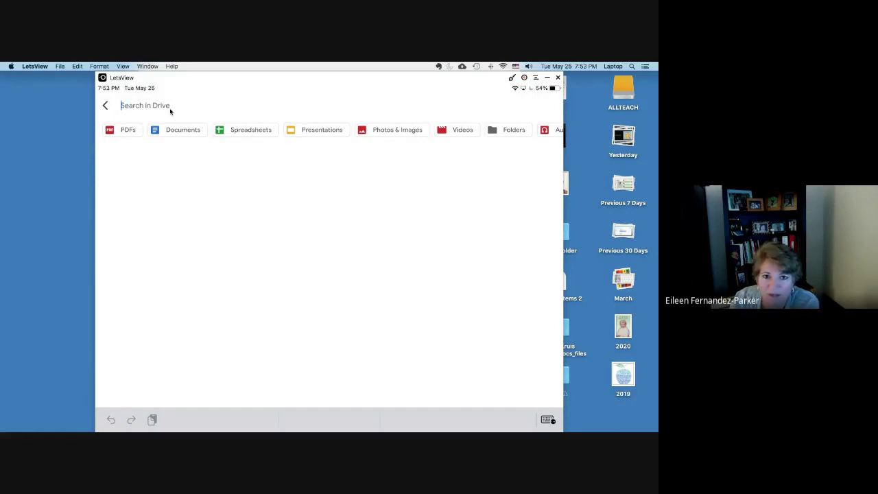
# Step: Filter the Drive search to Presentations only
pyautogui.click(311, 131)
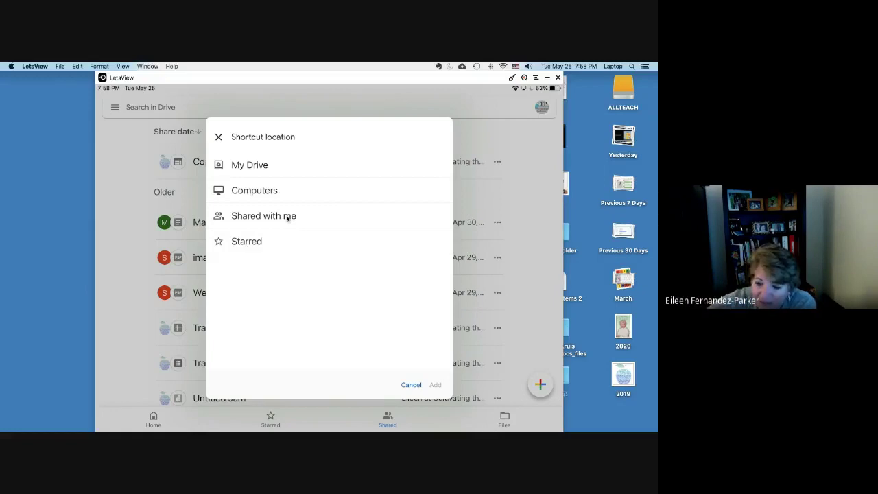
# Step: Browse the folders inside My Drive in the destination picker
pyautogui.click(250, 165)
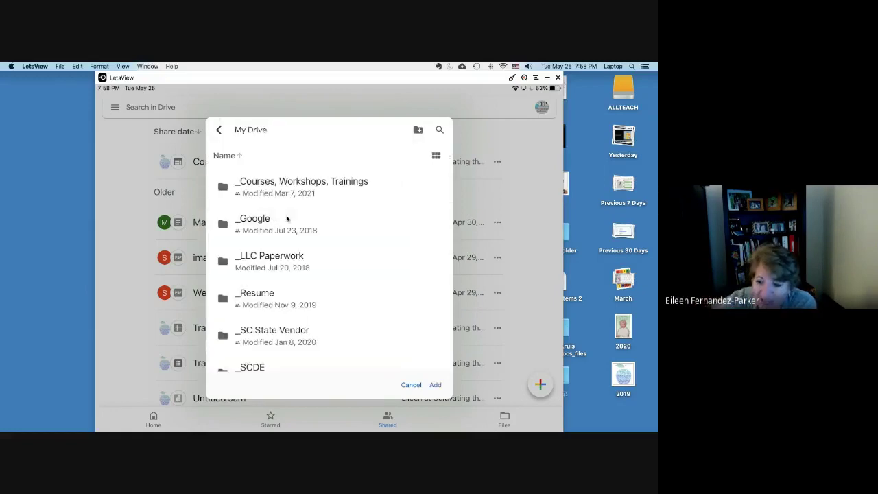
pyautogui.scroll(-15, 286, 218)
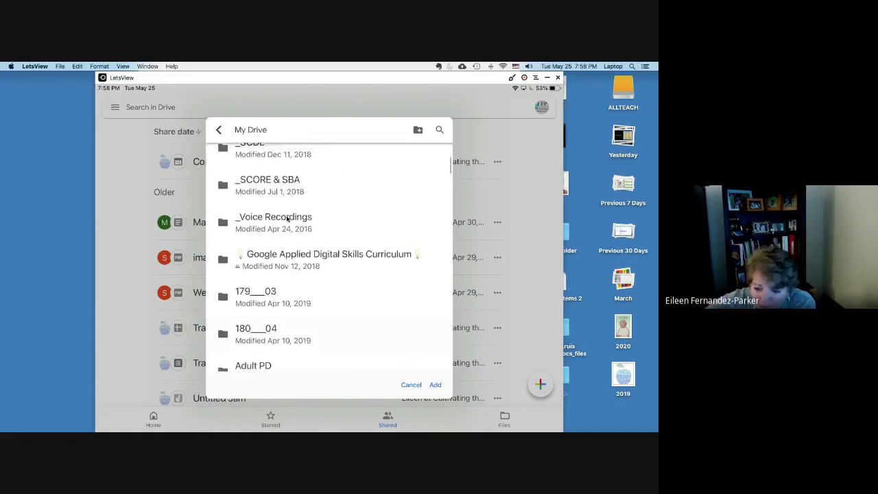
pyautogui.scroll(-3, 287, 218)
pyautogui.scroll(15, 286, 218)
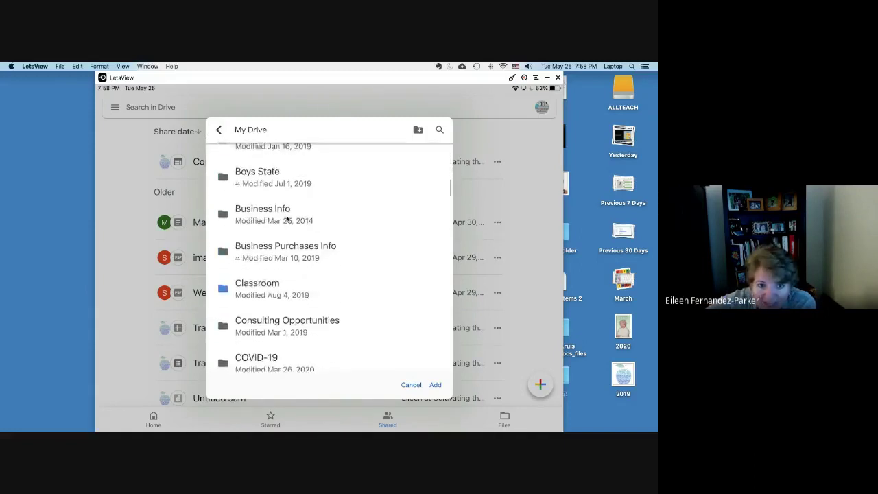
pyautogui.scroll(5, 286, 218)
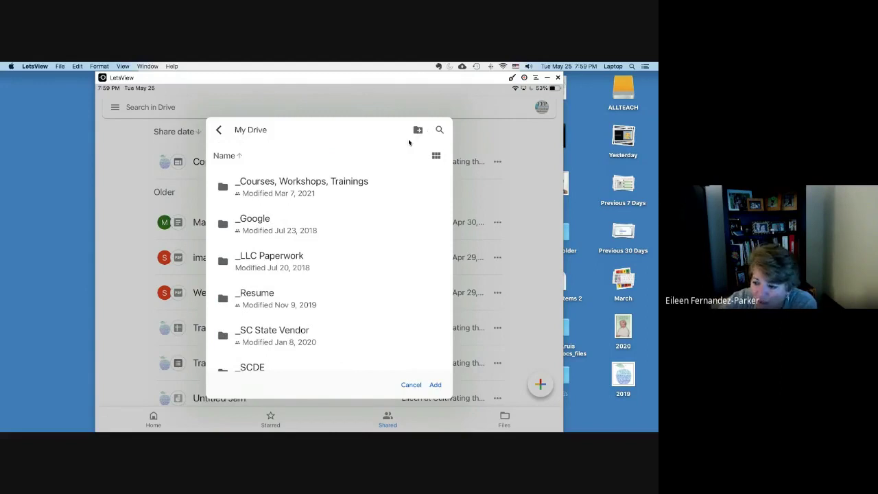
# Step: Create a new folder named 'Bank Statements' in My Drive
pyautogui.click(418, 130)
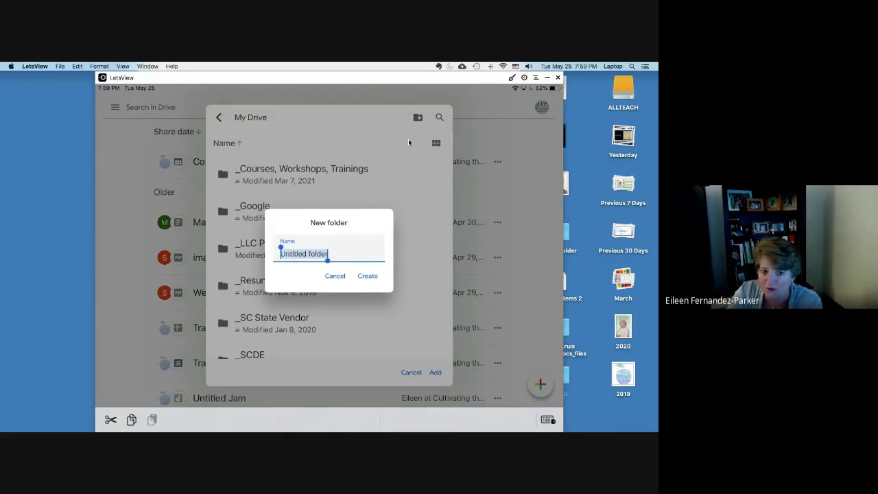
pyautogui.write('Bank')
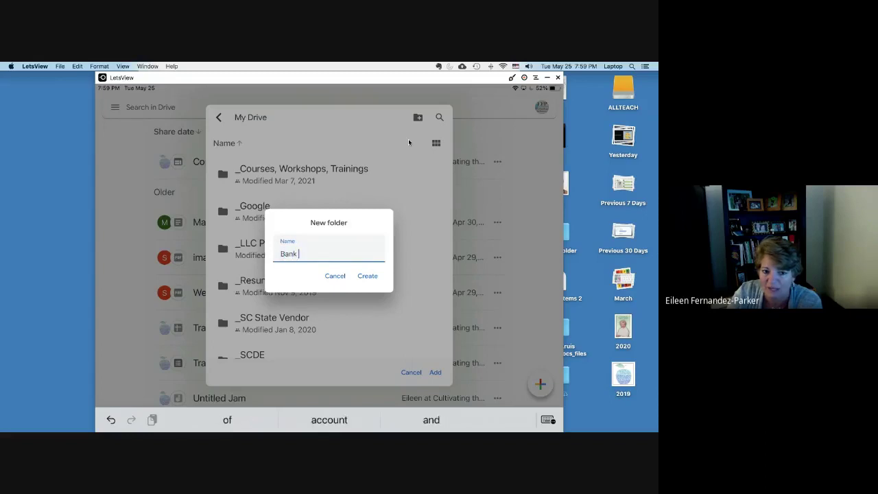
pyautogui.write(' S')
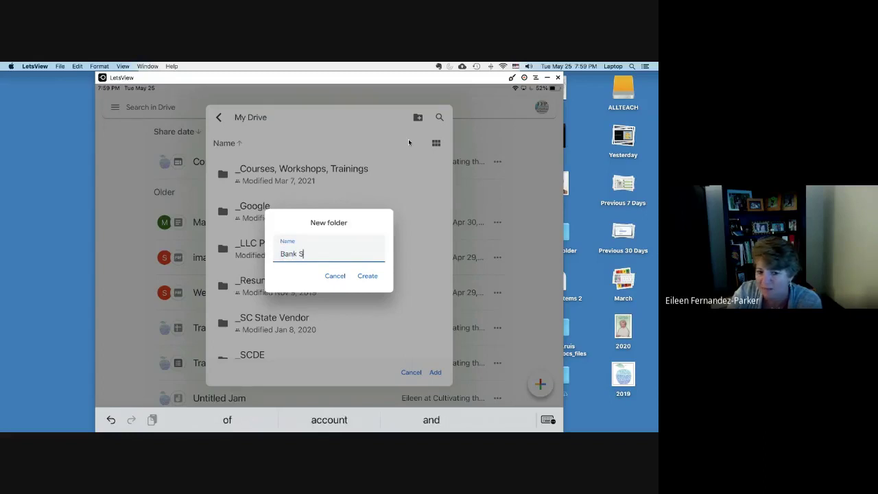
pyautogui.write('tatements')
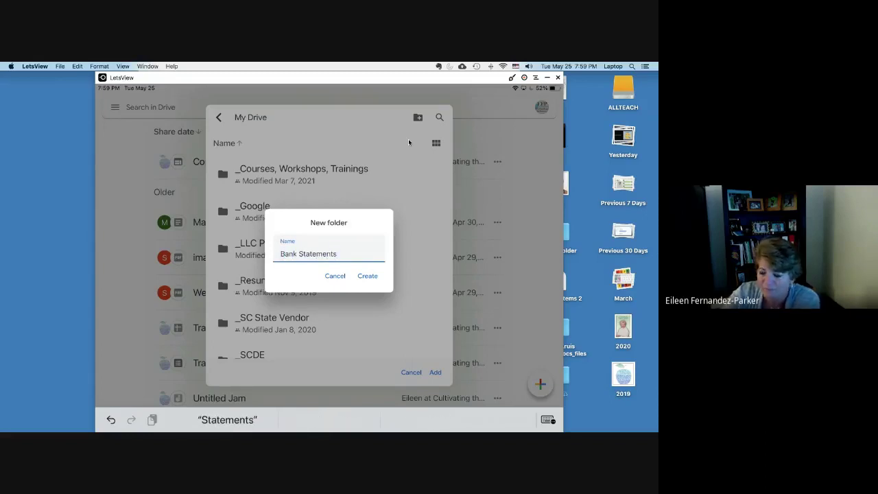
pyautogui.press('Return')
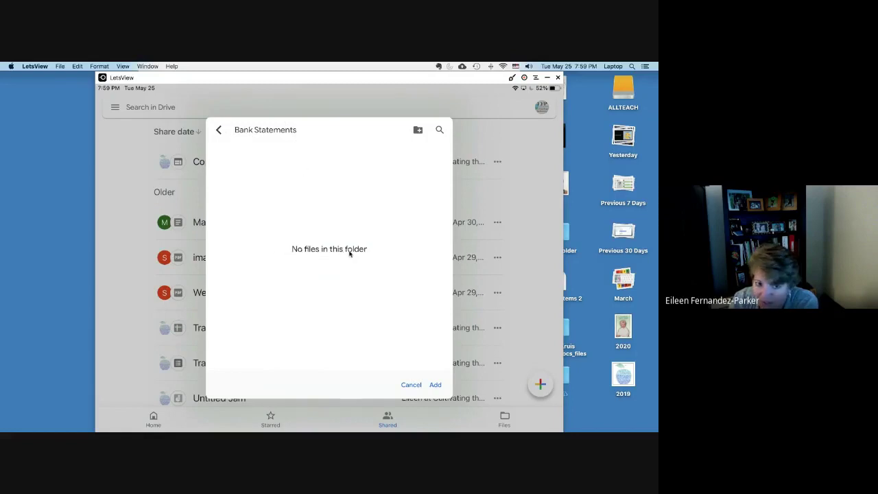
# Step: Add the shortcut to the Bank Statements folder
pyautogui.click(432, 388)
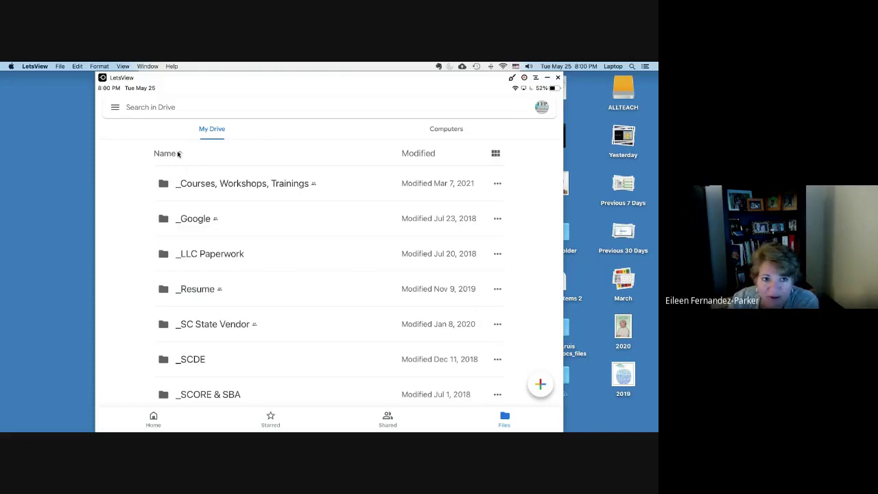
# Step: Sort the My Drive folders by Last modified
pyautogui.click(177, 159)
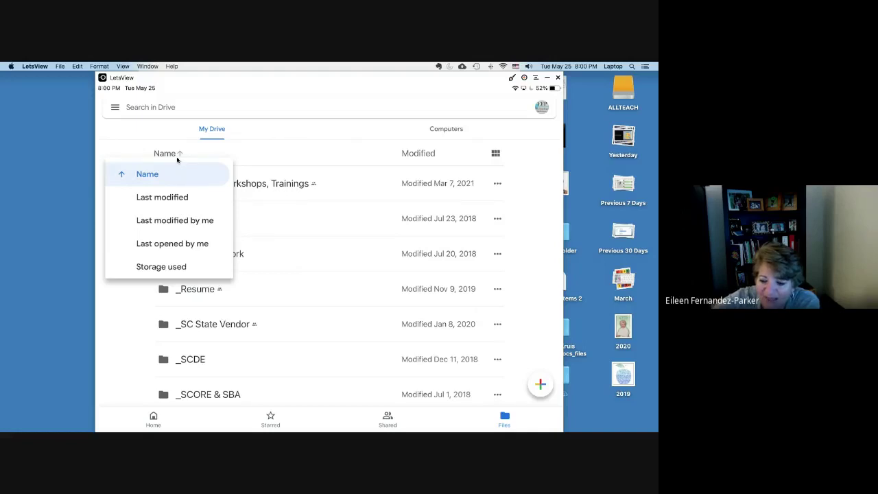
pyautogui.click(162, 197)
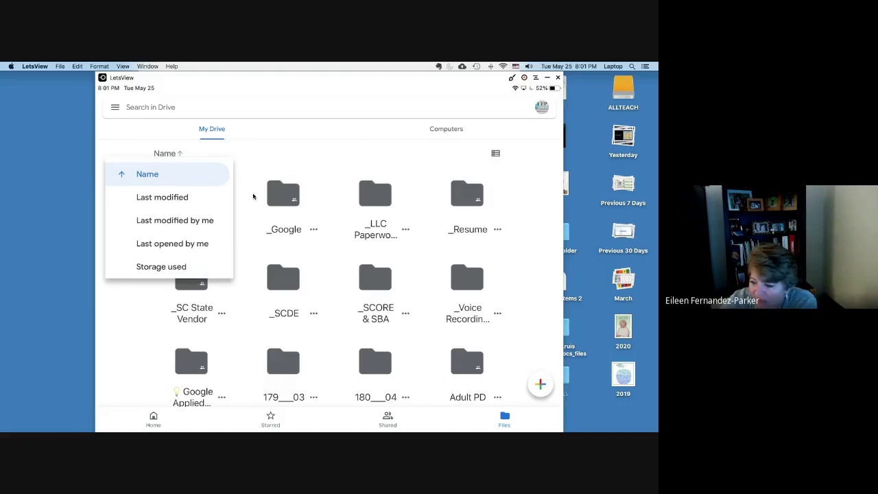
# Step: Close the sort choices, keeping My Drive sorted by name ascending
pyautogui.click(253, 197)
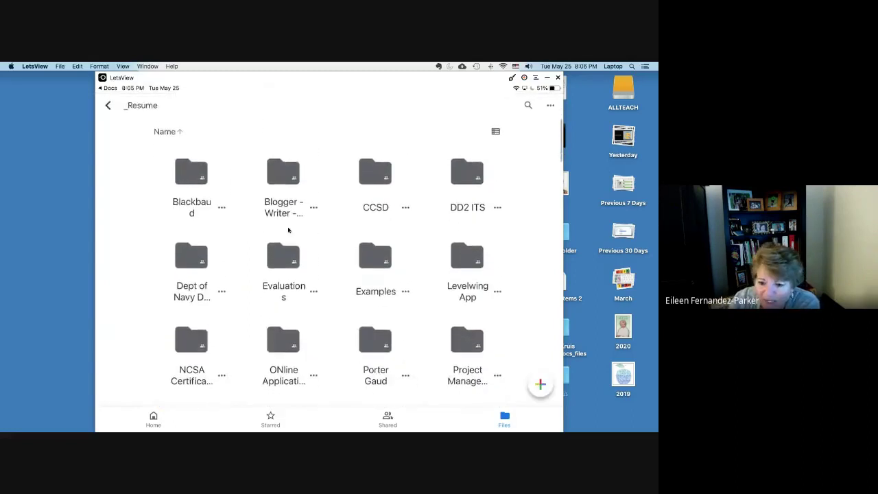
pyautogui.click(539, 384)
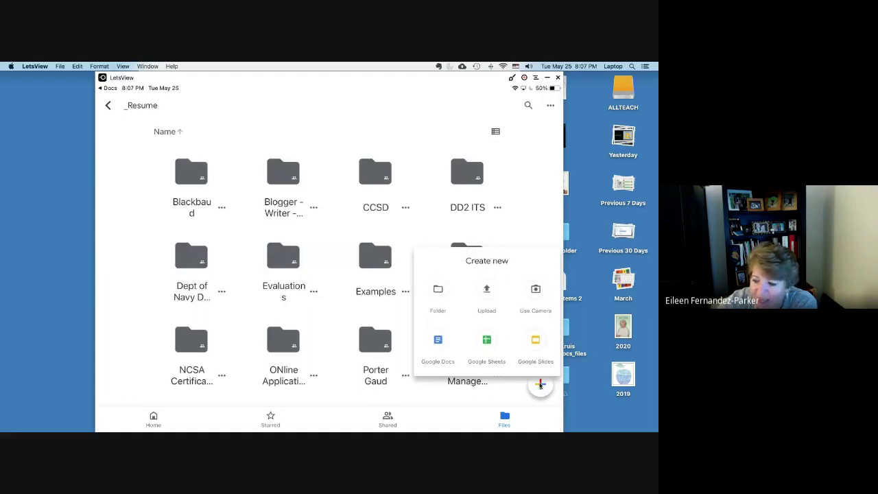
pyautogui.click(540, 386)
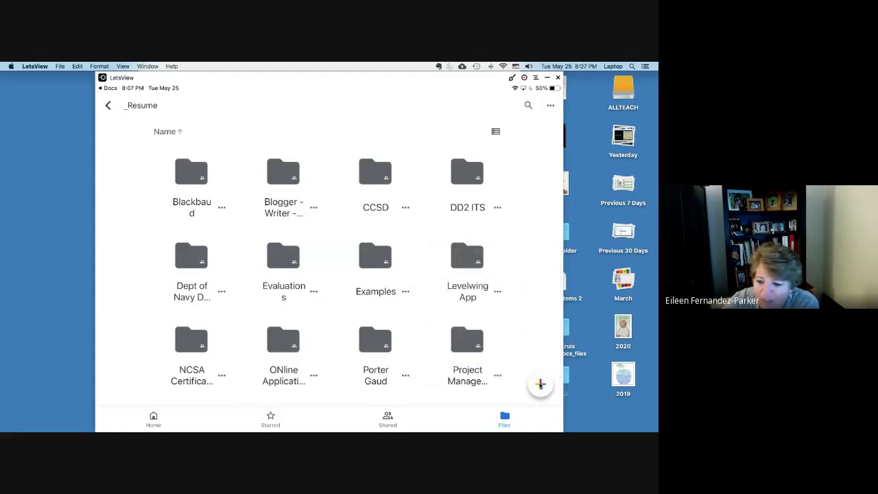
pyautogui.moveTo(626, 431)
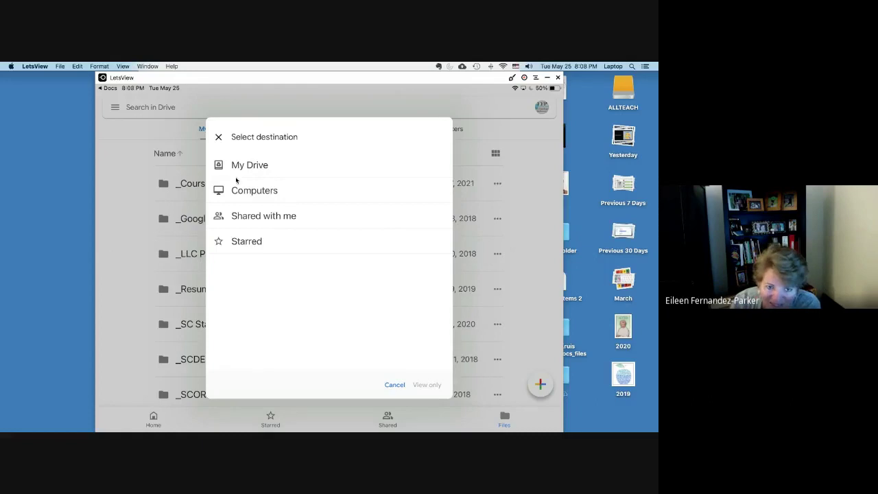
# Step: Dismiss the Select destination picker with X, leaving the My Drive folder list unchanged
pyautogui.click(150, 297)
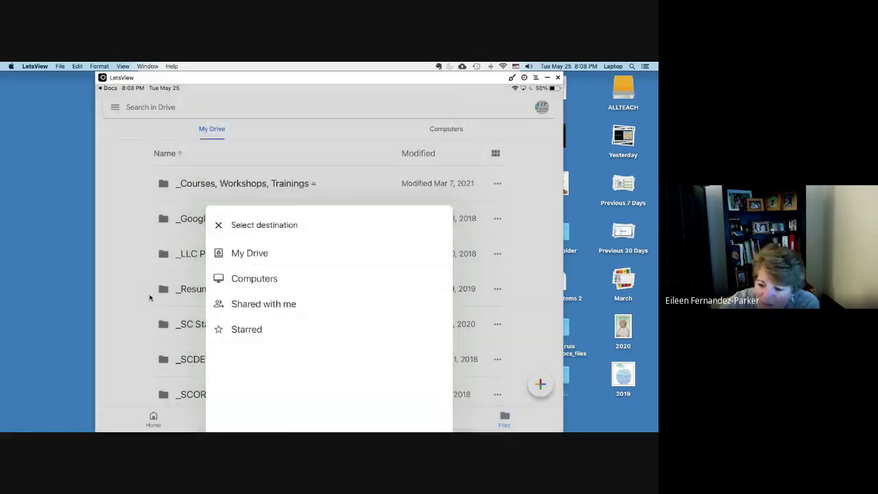